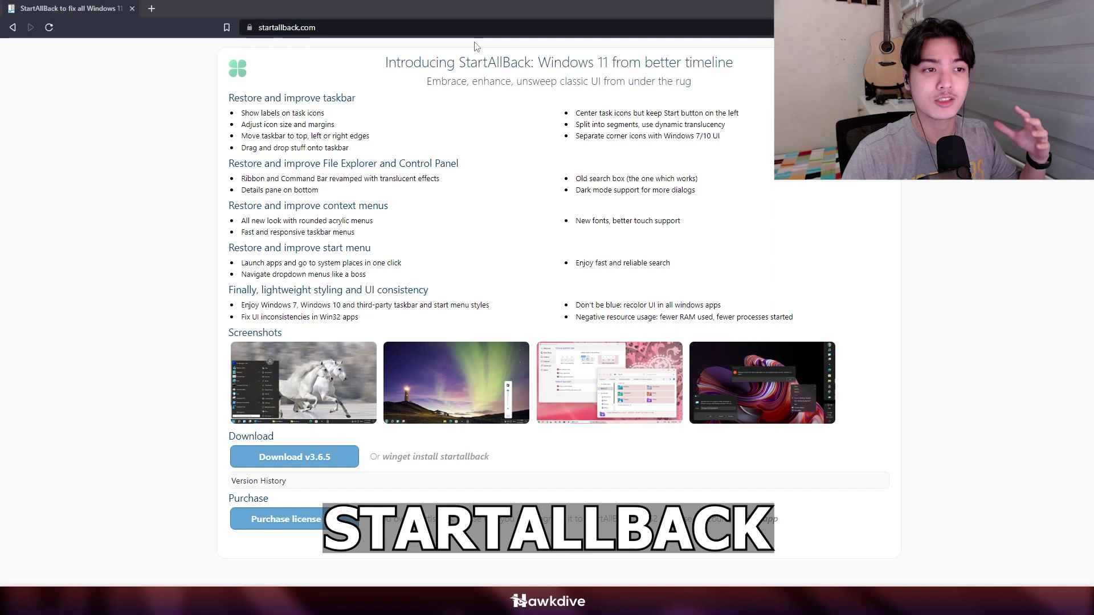
left_click(520, 144)
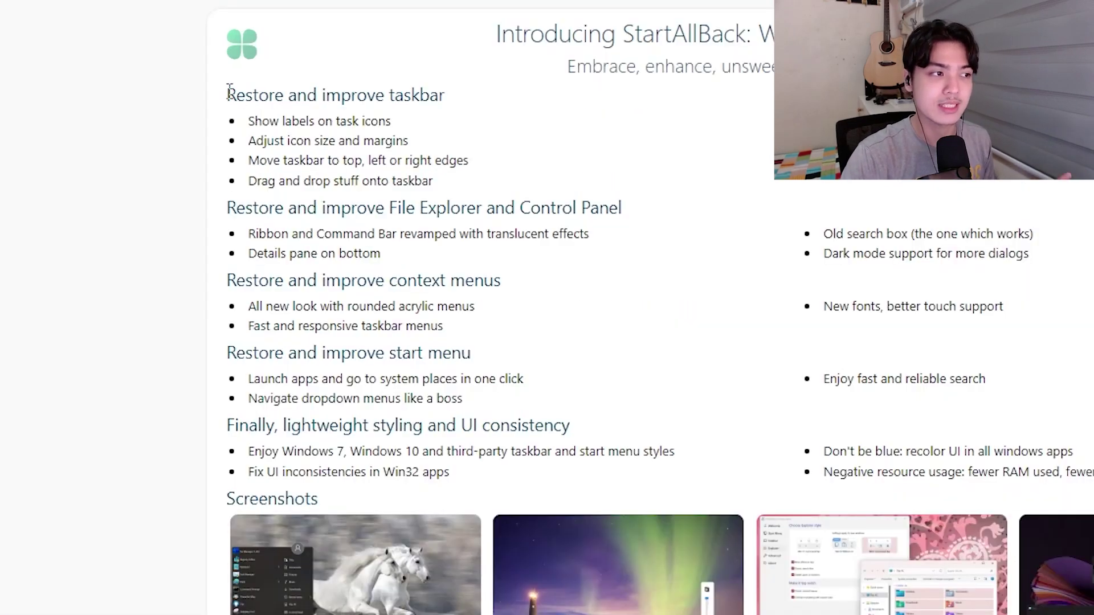
left_click_drag(231, 95, 352, 94)
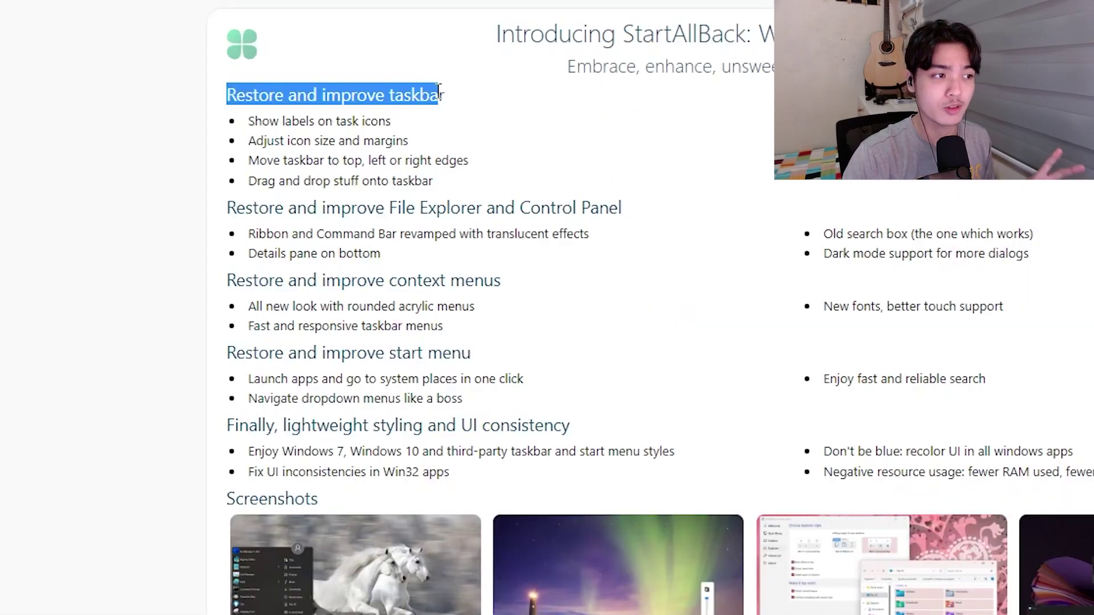
left_click_drag(235, 208, 621, 210)
left_click(681, 274)
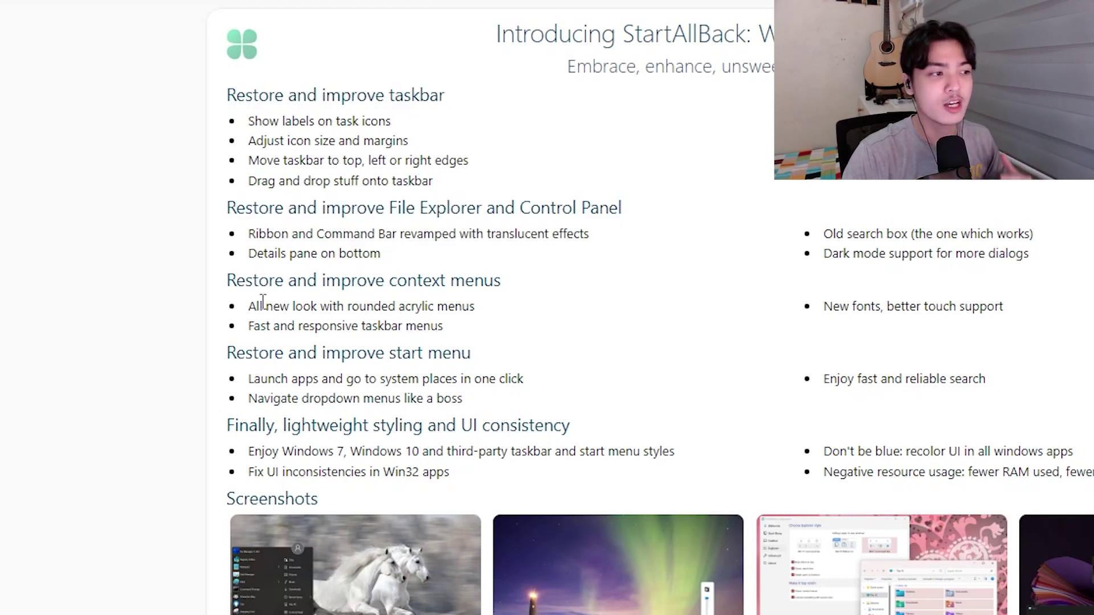
left_click_drag(502, 281, 447, 282)
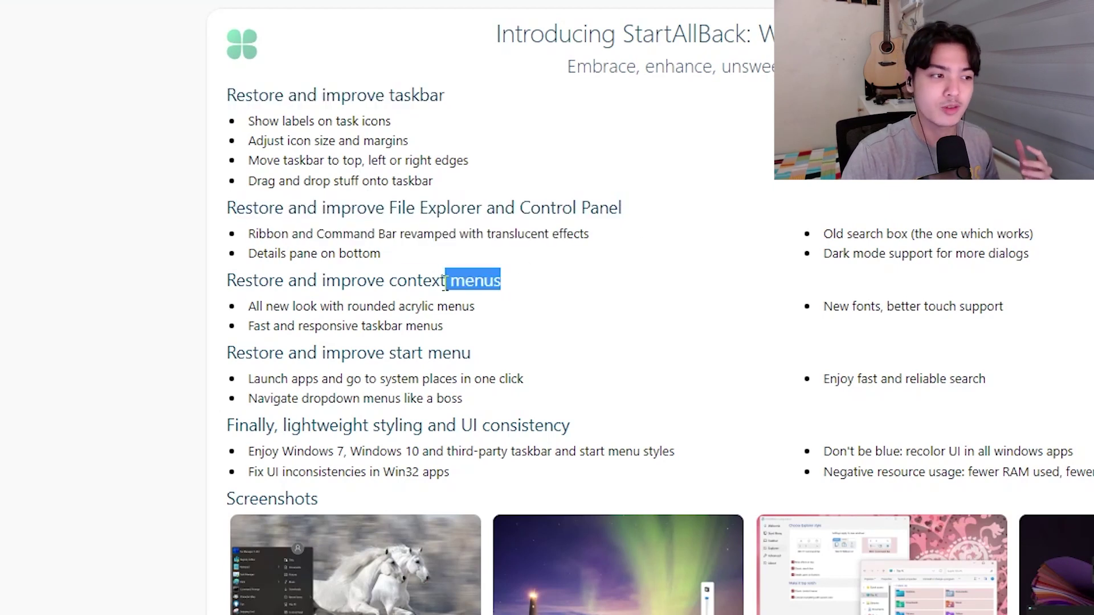
double_click(410, 351)
left_click_drag(471, 354, 241, 358)
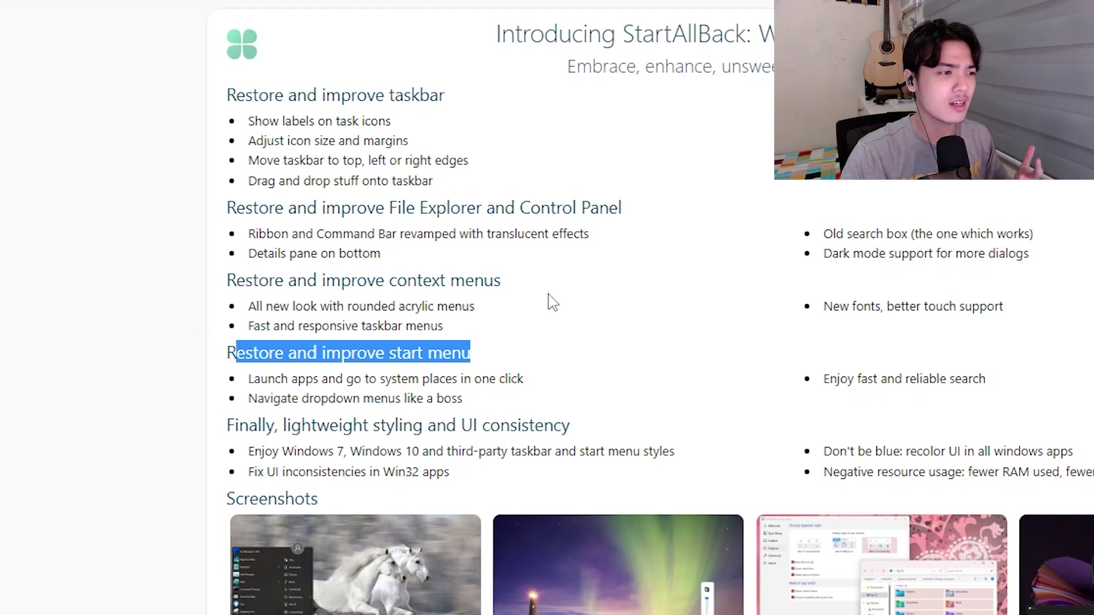
left_click_drag(672, 283, 161, 219)
left_click(527, 204)
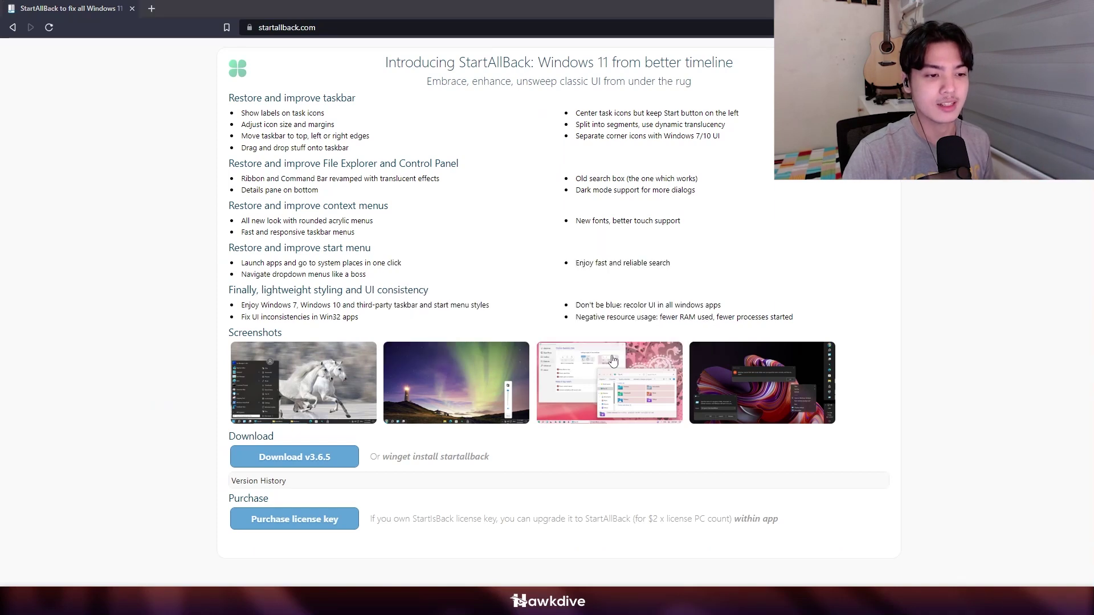
left_click(615, 352)
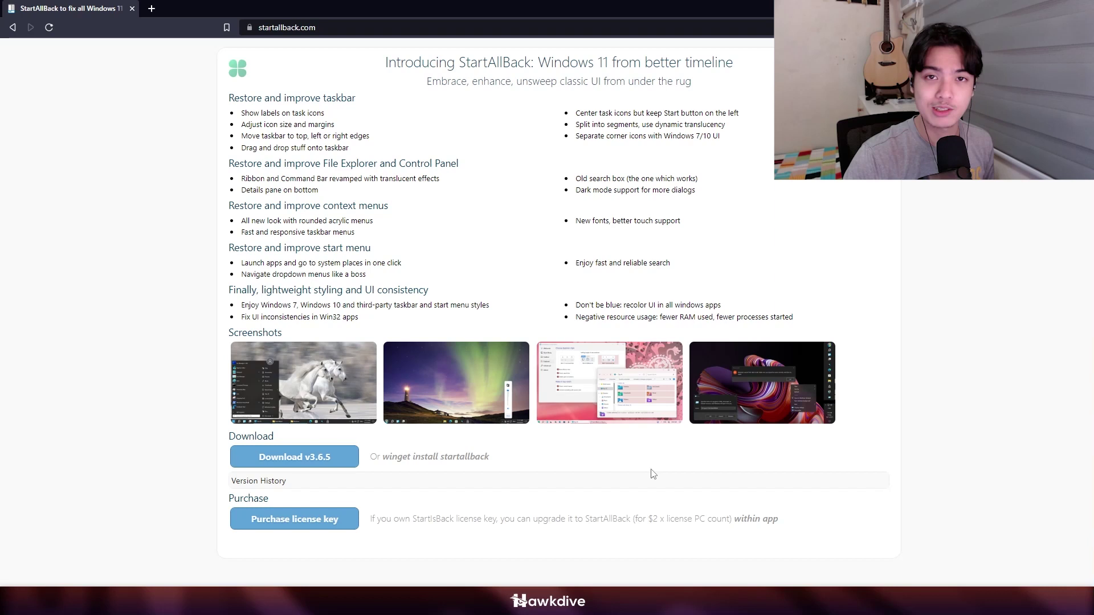
Open the classic Start menu, view All Programs, and return to the pinned list
key("super")
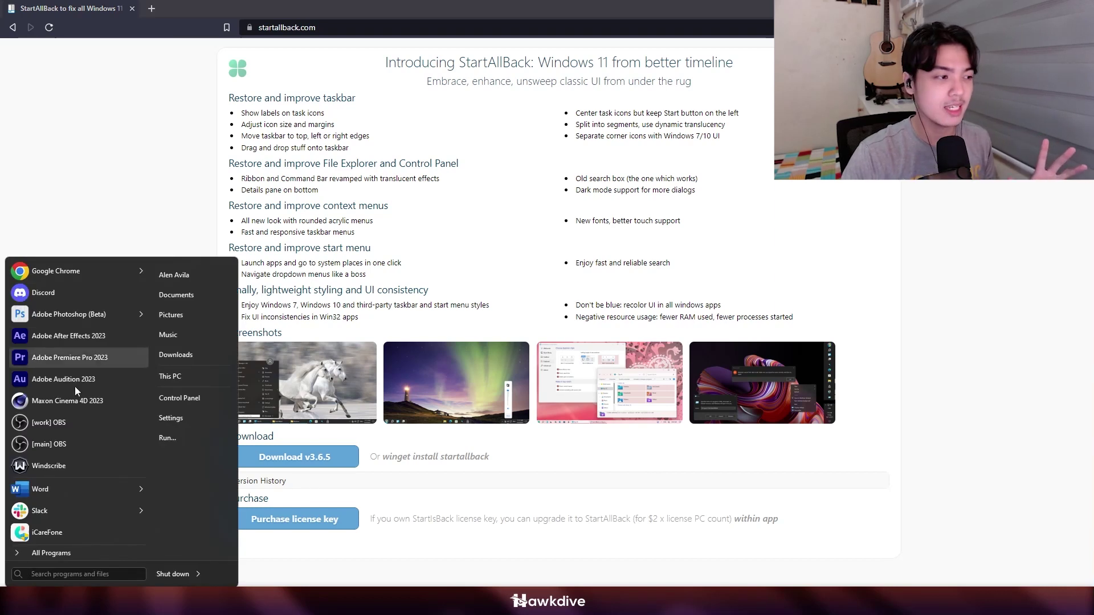
mouse_move(74, 314)
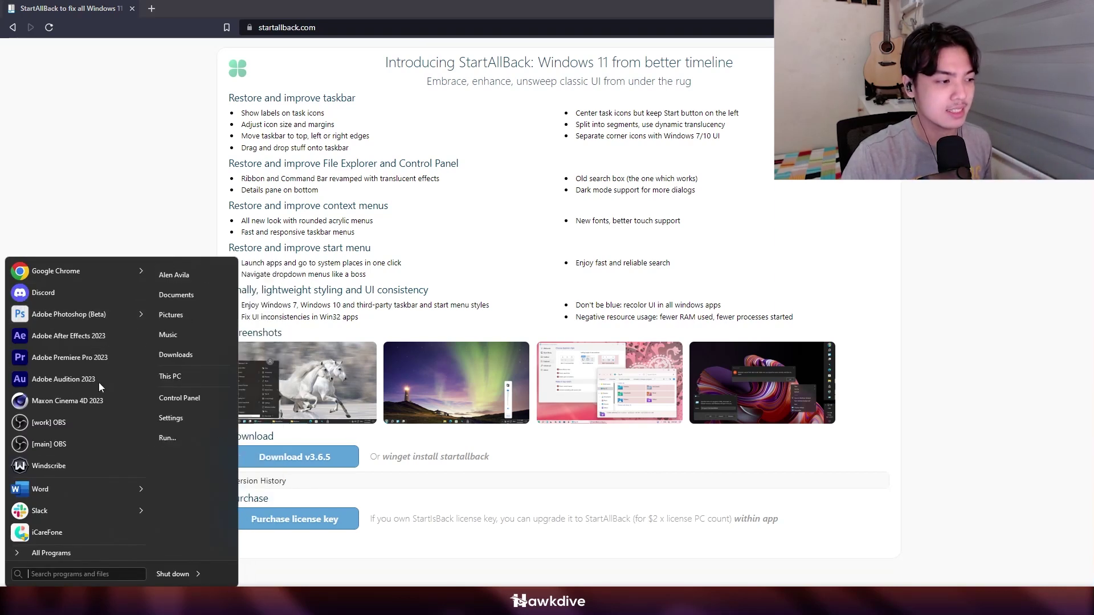
mouse_move(114, 489)
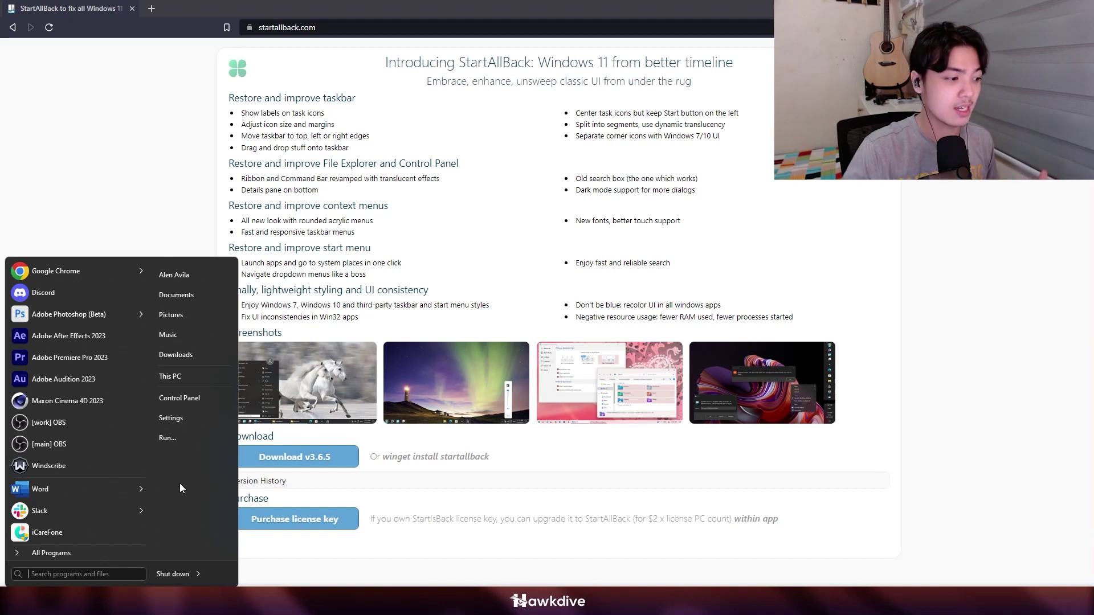
left_click(122, 550)
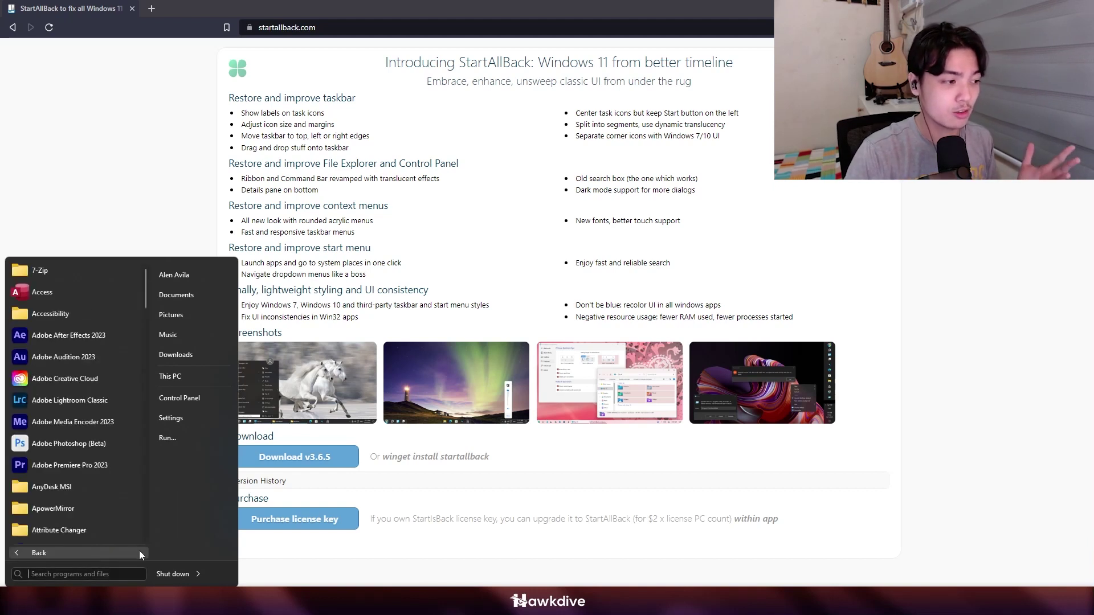
left_click(128, 549)
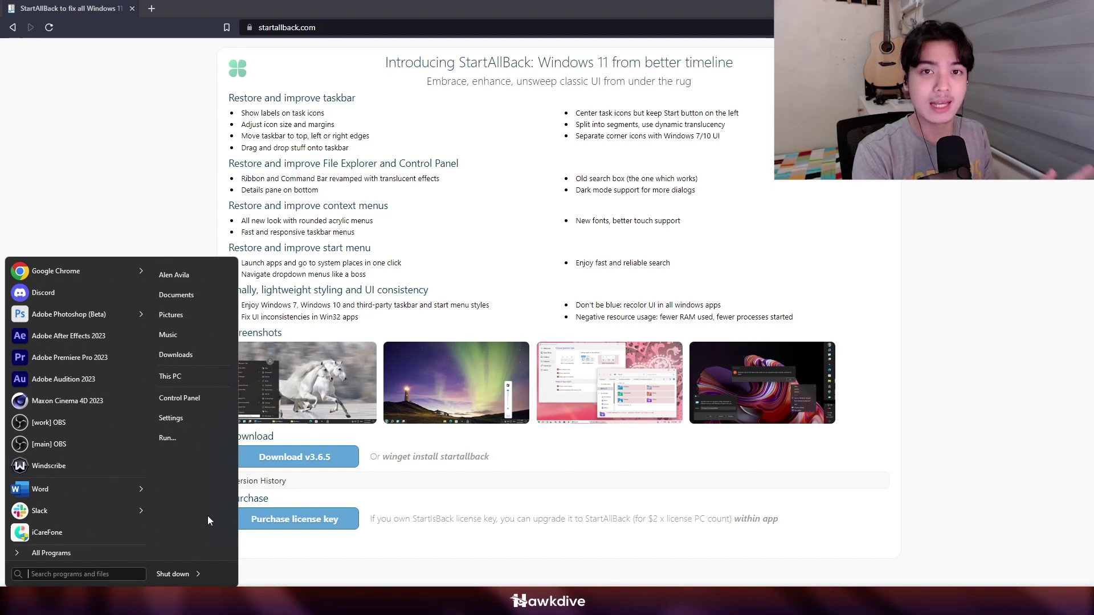
Close and reopen the Start menu twice, leaving it open
key("Escape")
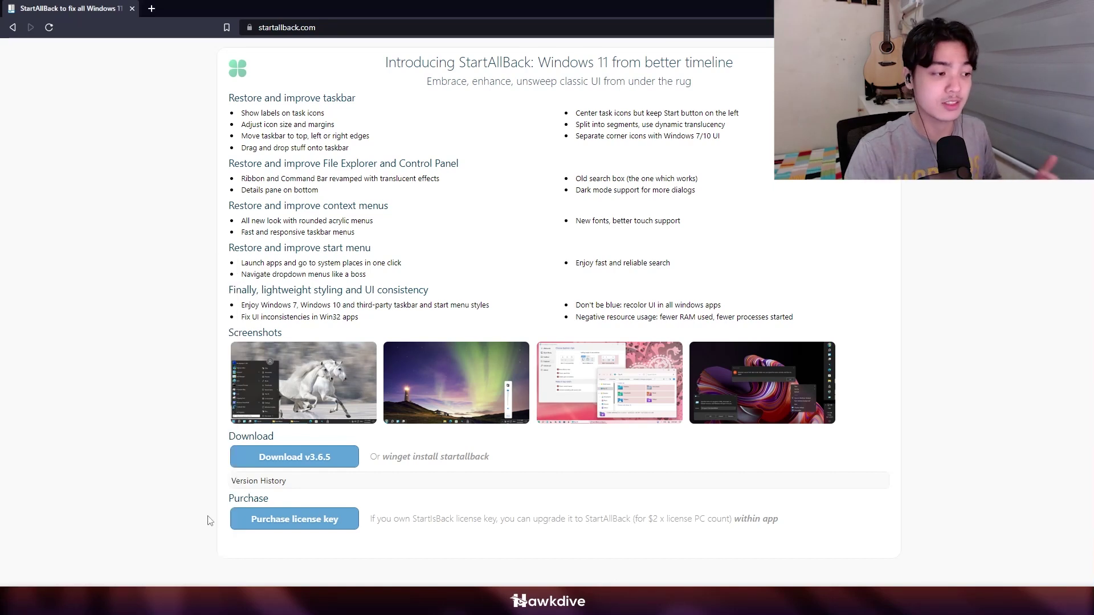
key("super")
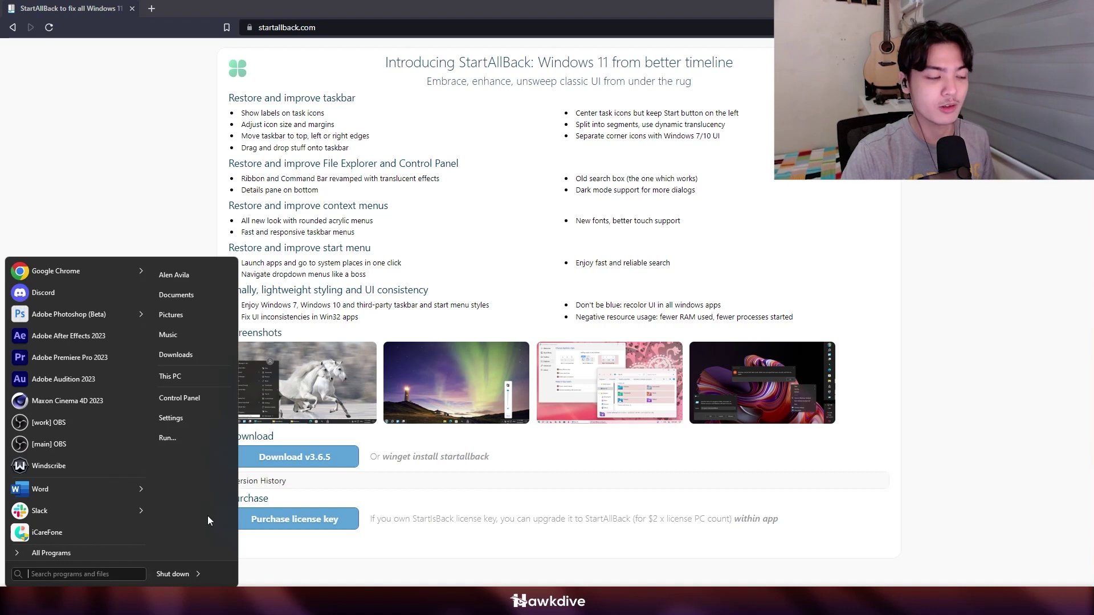
key("Escape")
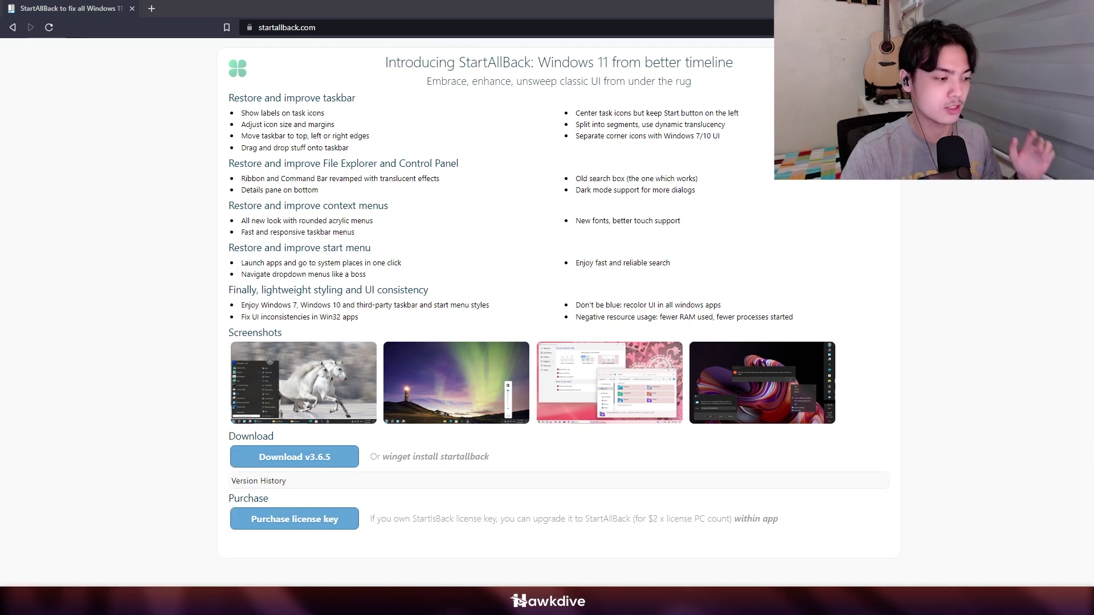
key("super")
mouse_move(80, 489)
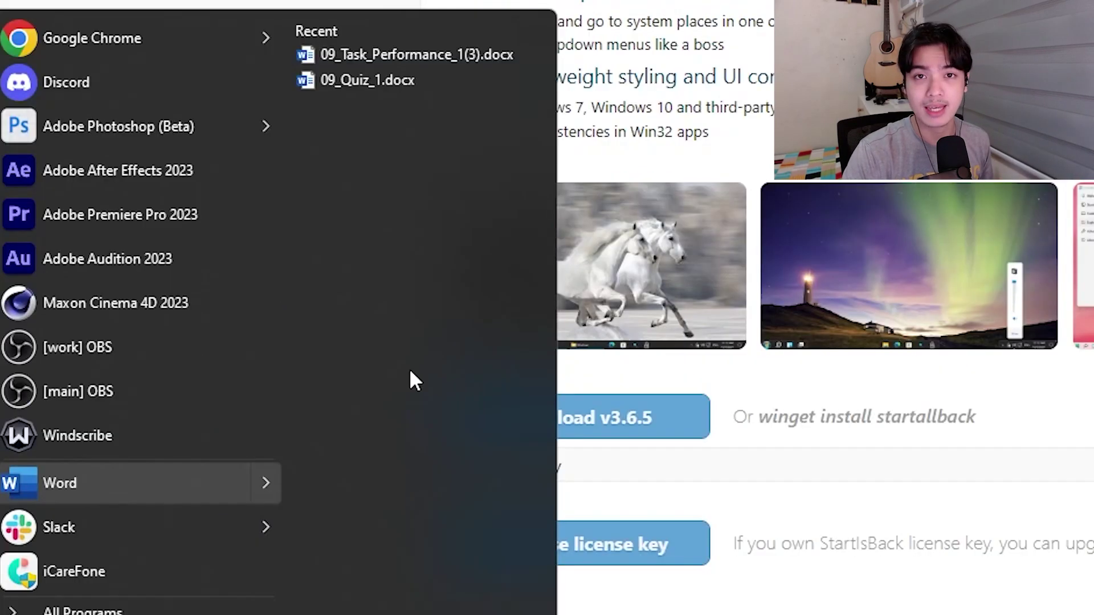
Open StartAllBack Properties from the Start button's context menu and go to Welcome
right_click(212, 435)
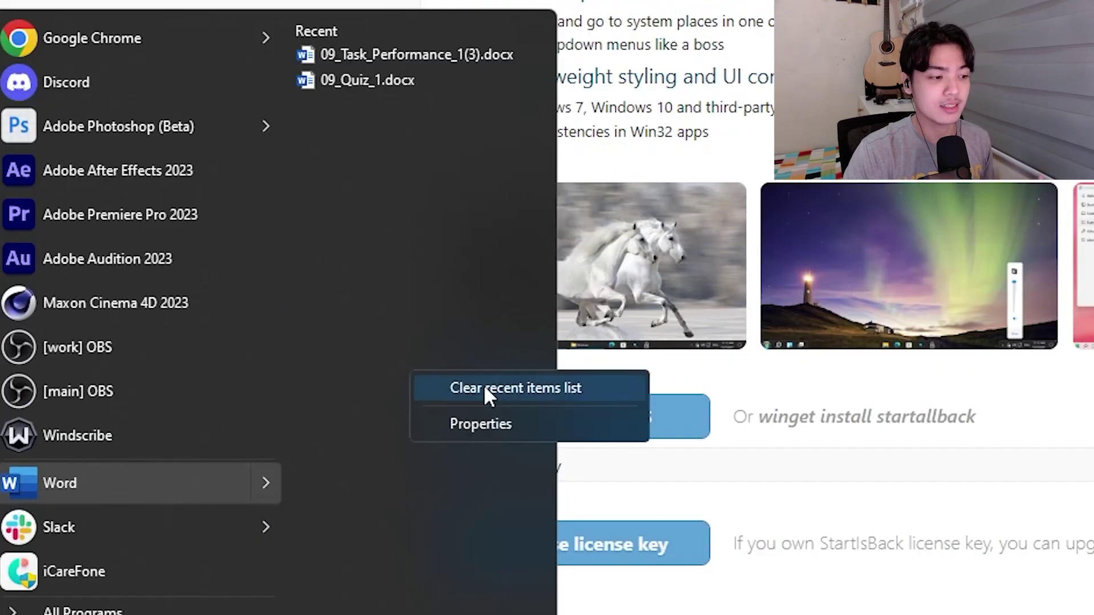
left_click(522, 416)
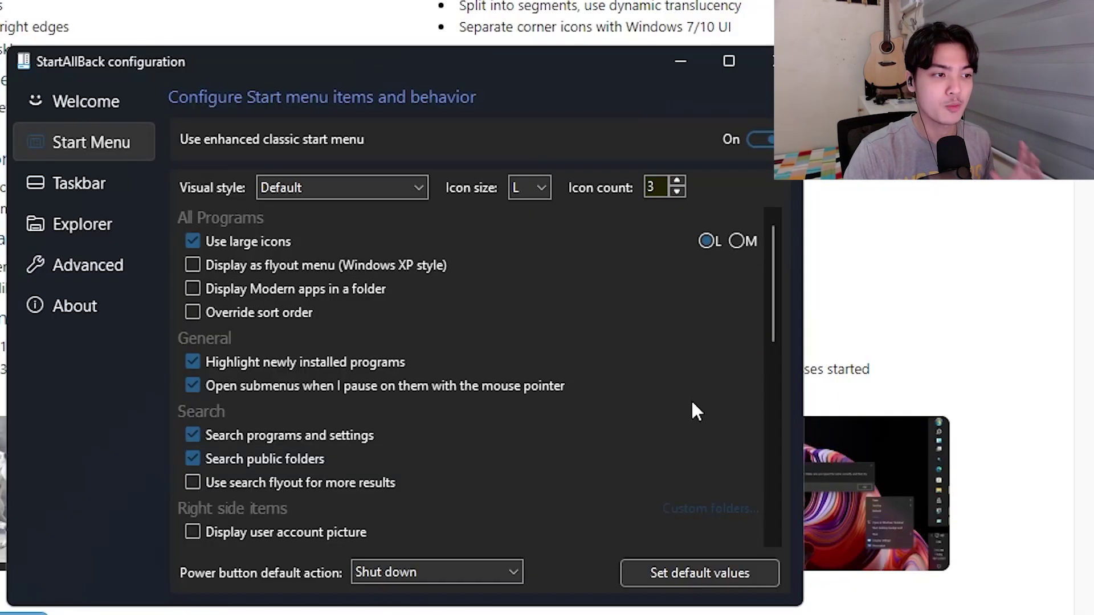
left_click(109, 100)
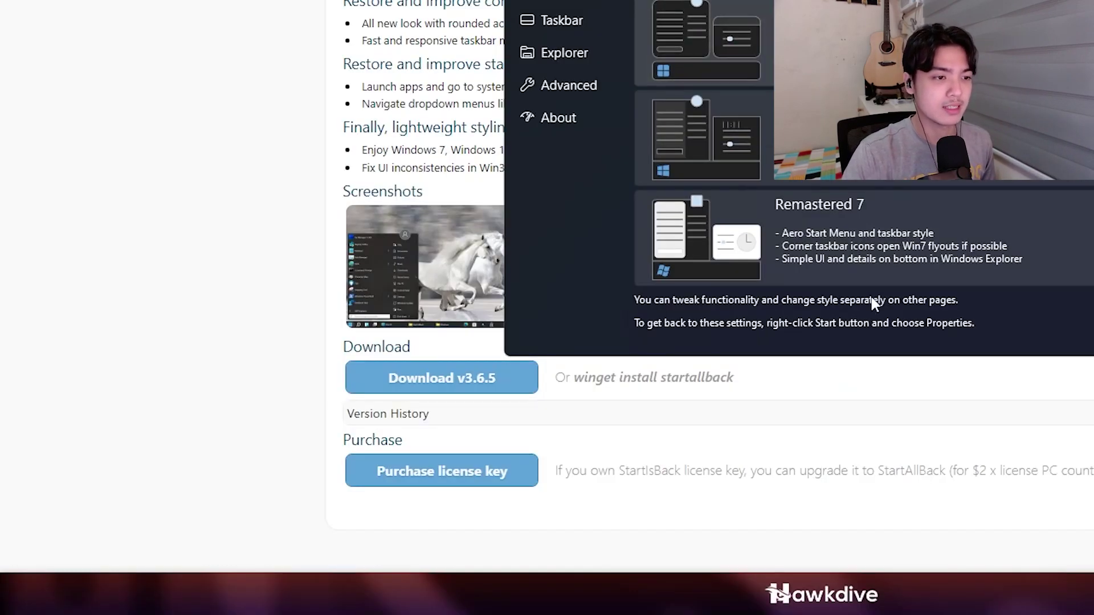
Preview the Kinda 10 and Remastered 7 themes, settle on Proper 11, and show Start Menu settings
key("super")
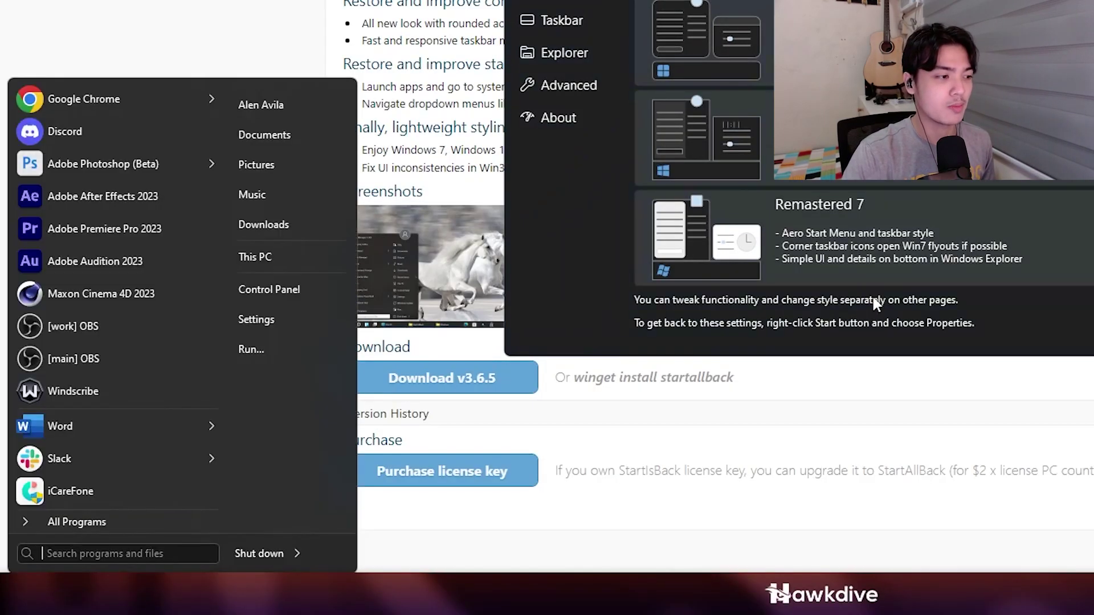
left_click(672, 146)
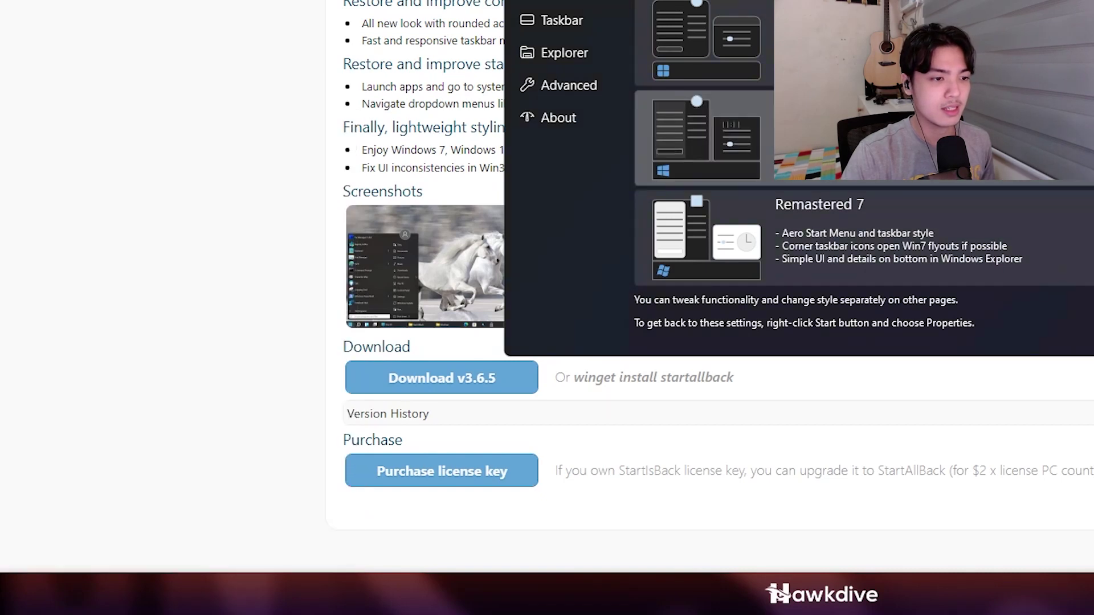
key("super")
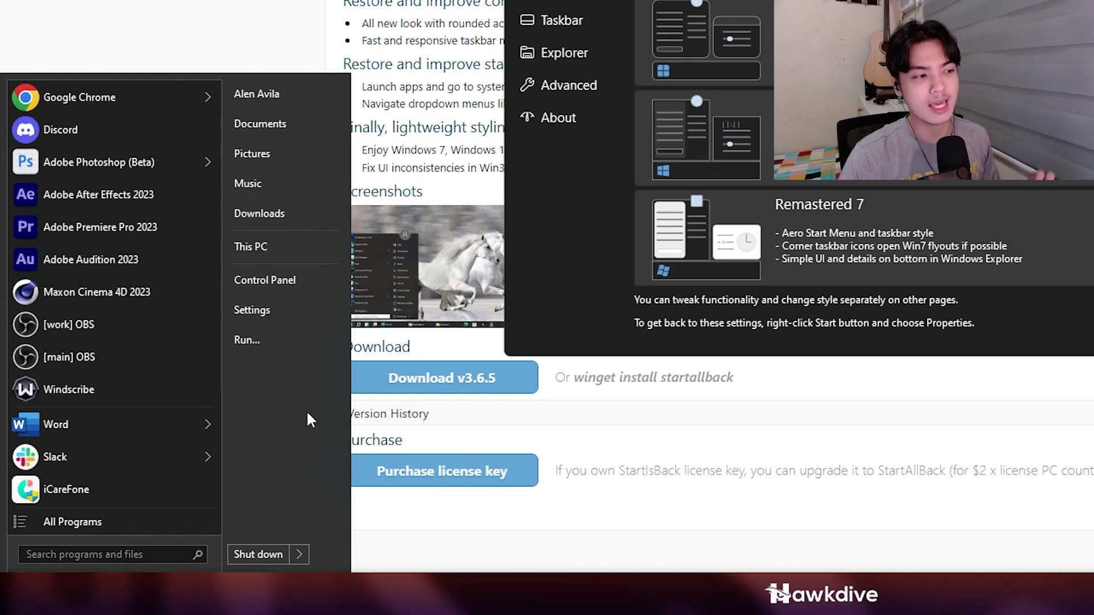
left_click(935, 254)
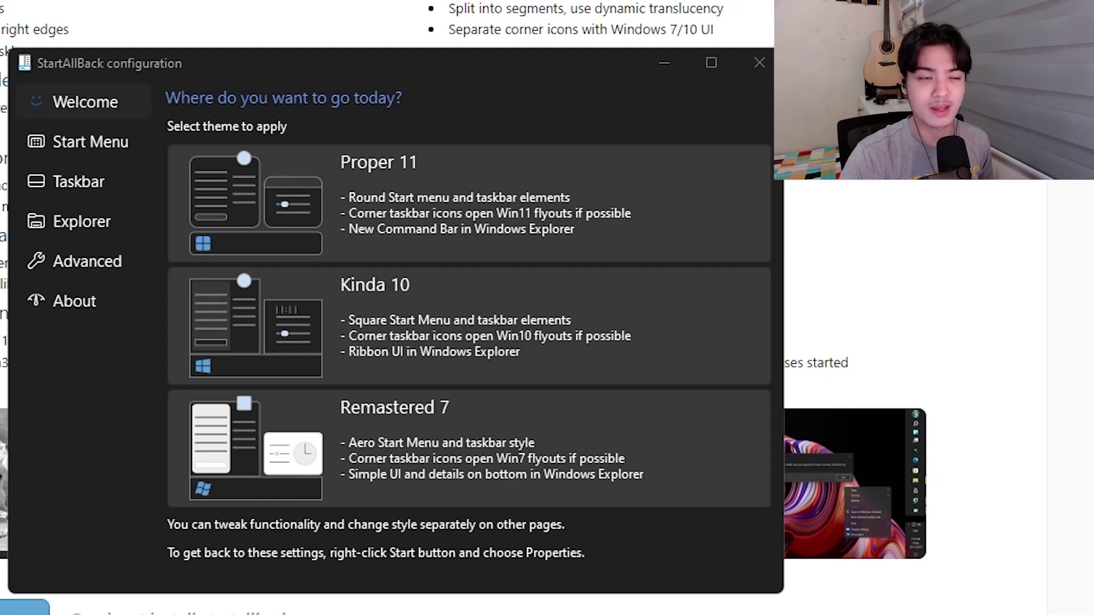
left_click(585, 239)
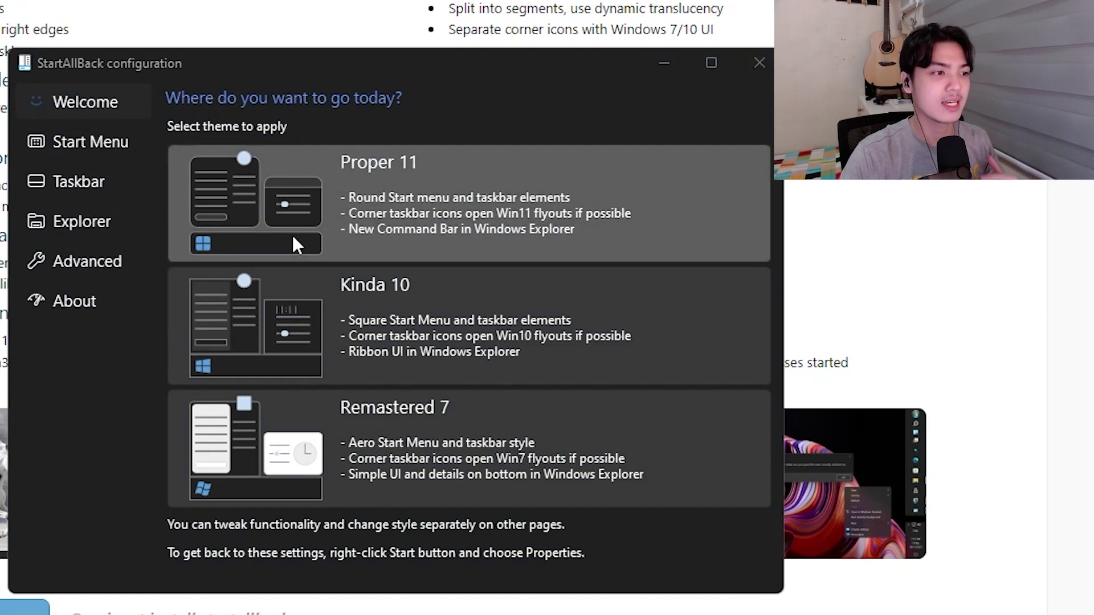
left_click(115, 147)
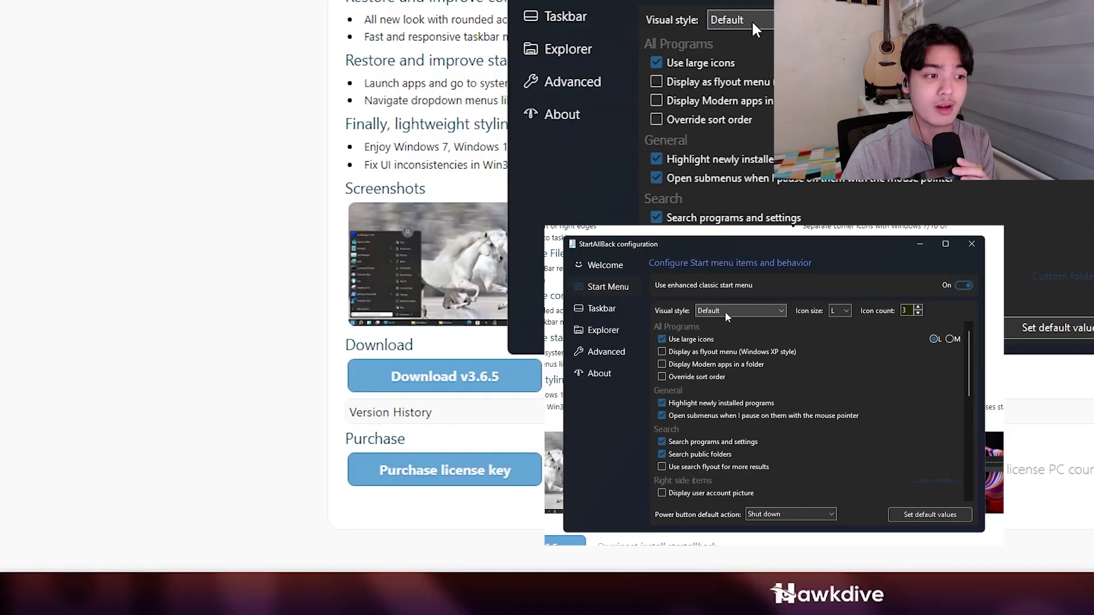
left_click(741, 273)
left_click(735, 310)
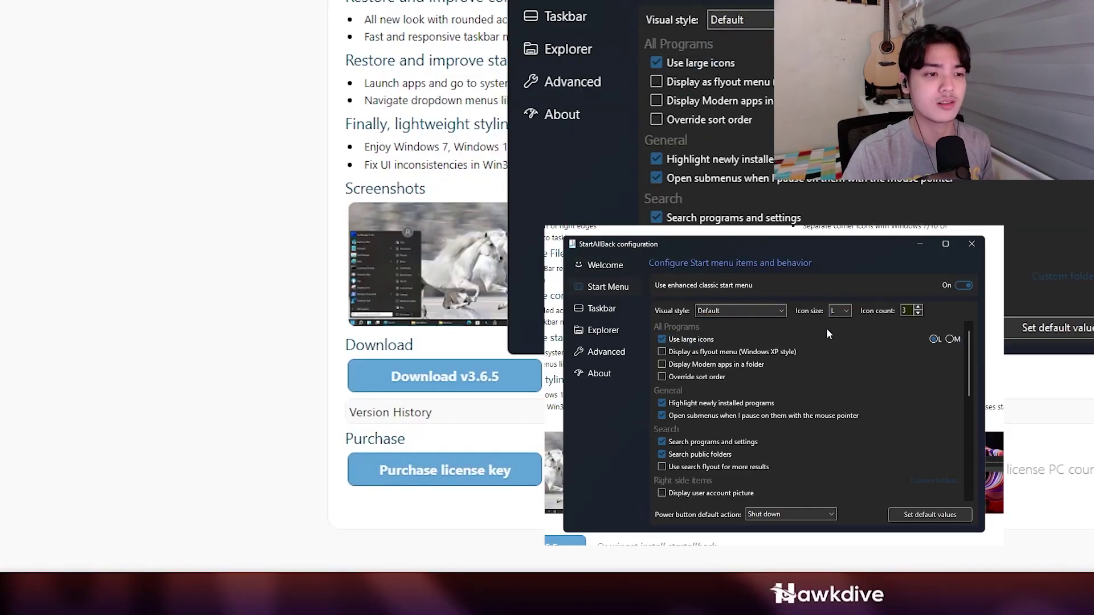
key("super")
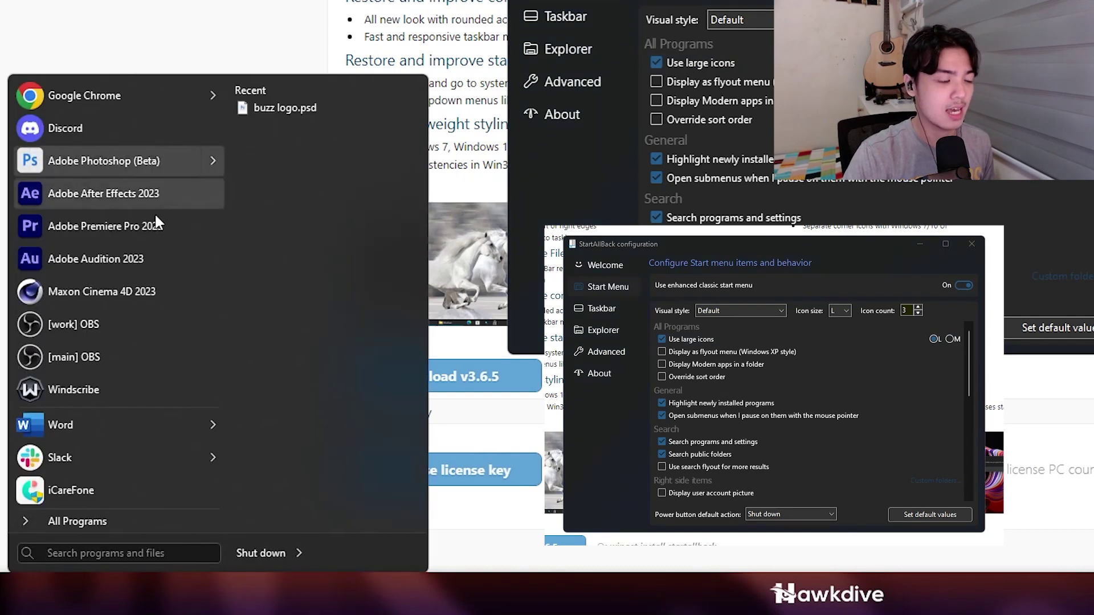
left_click(916, 348)
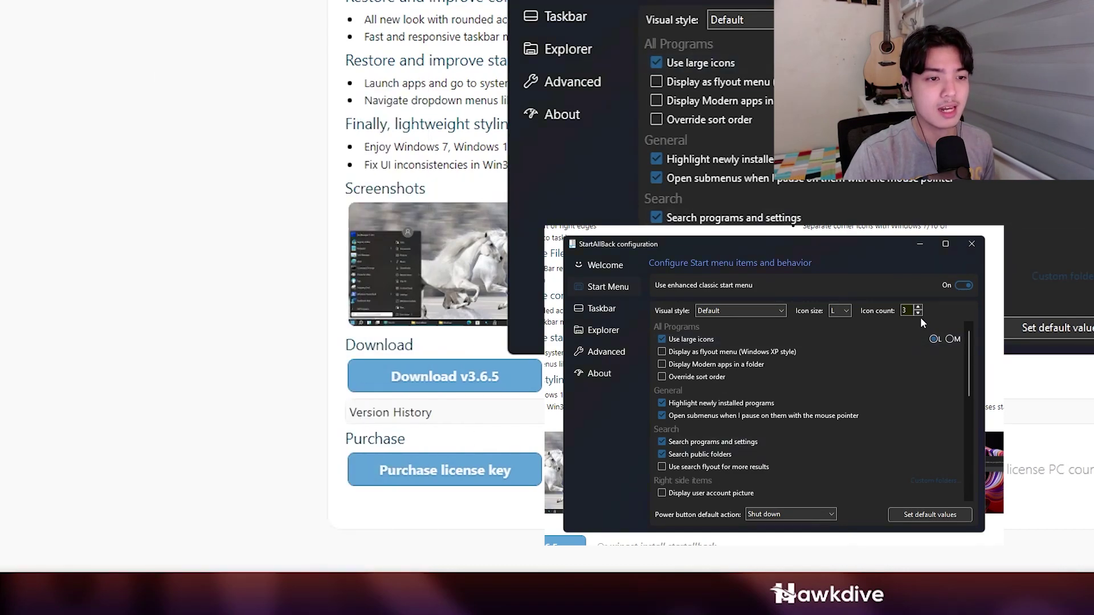
key("super")
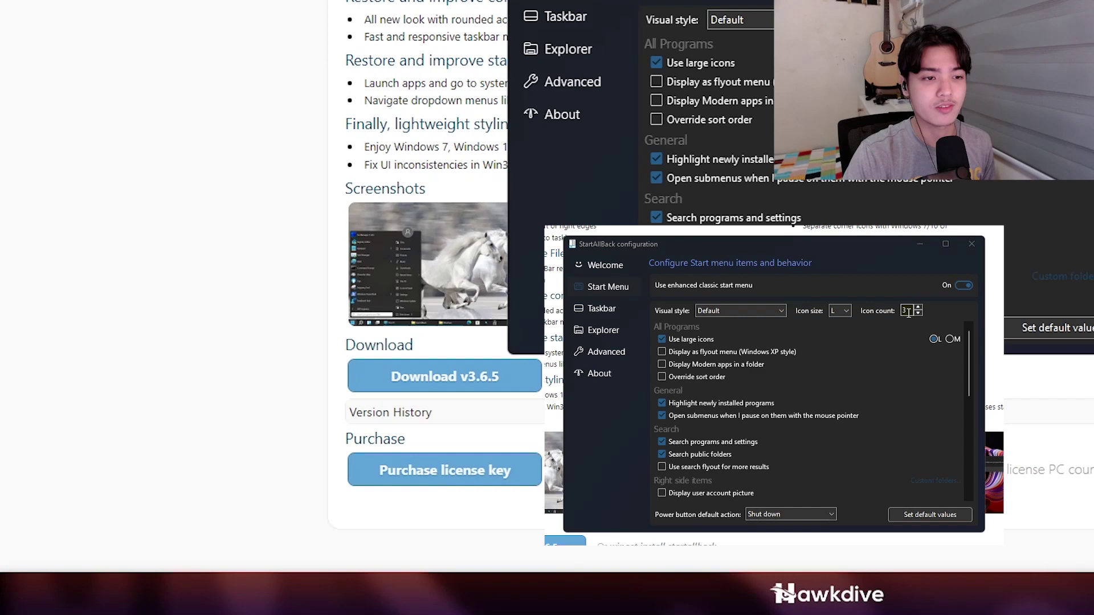
left_click(918, 313)
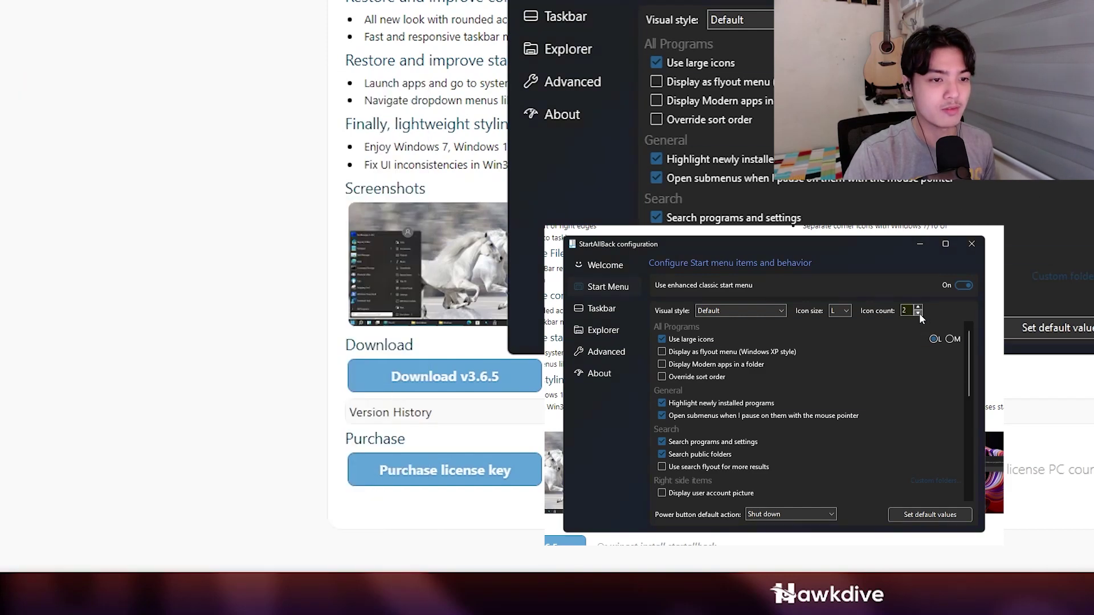
key("super")
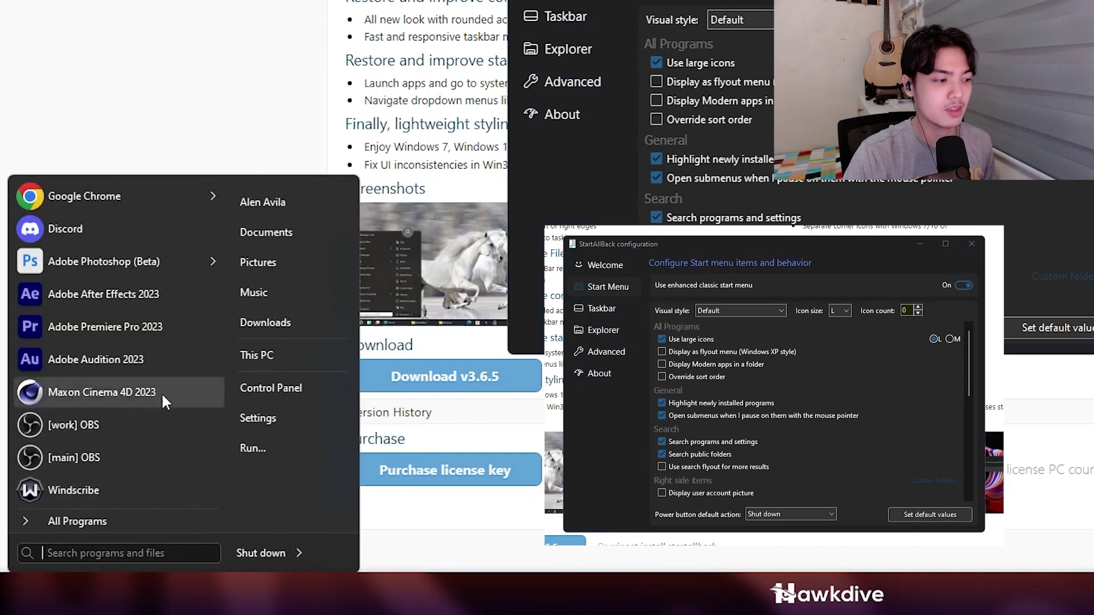
left_click(646, 463)
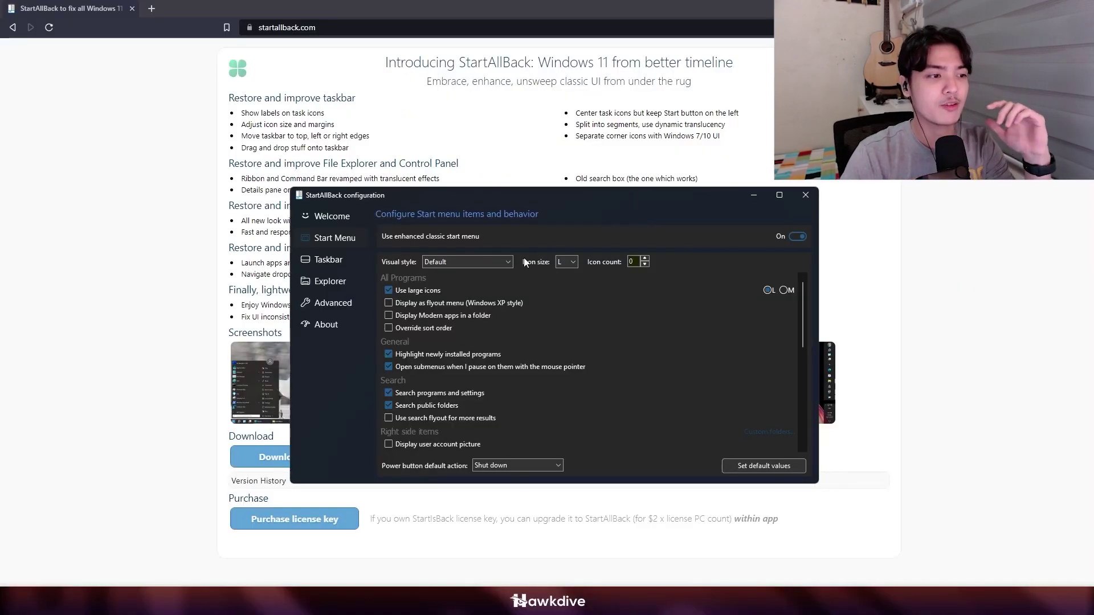
left_click(748, 313)
left_click(639, 333)
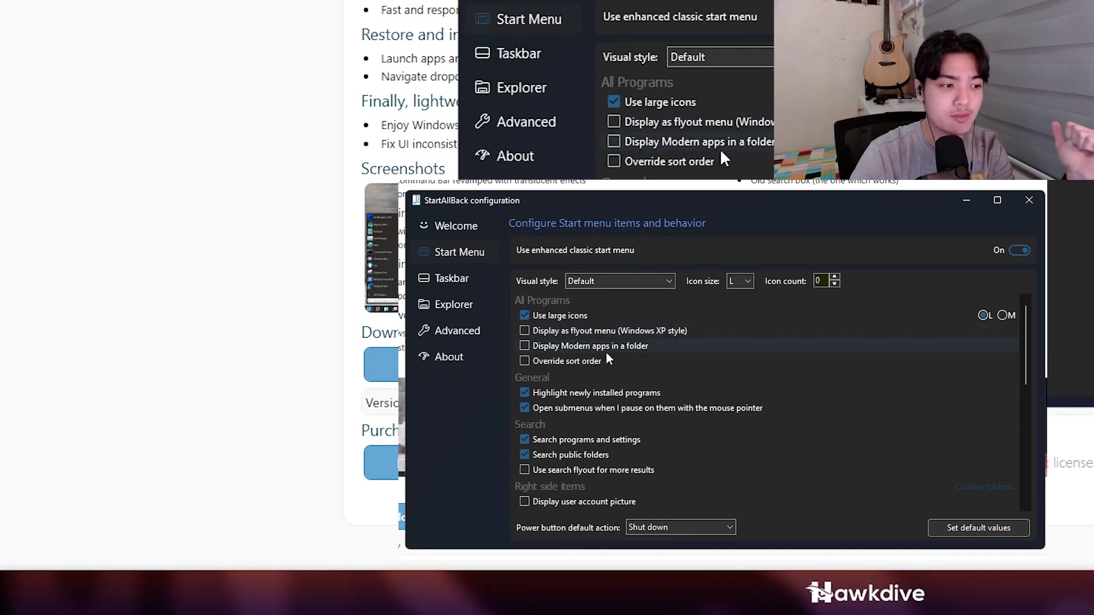
key("super")
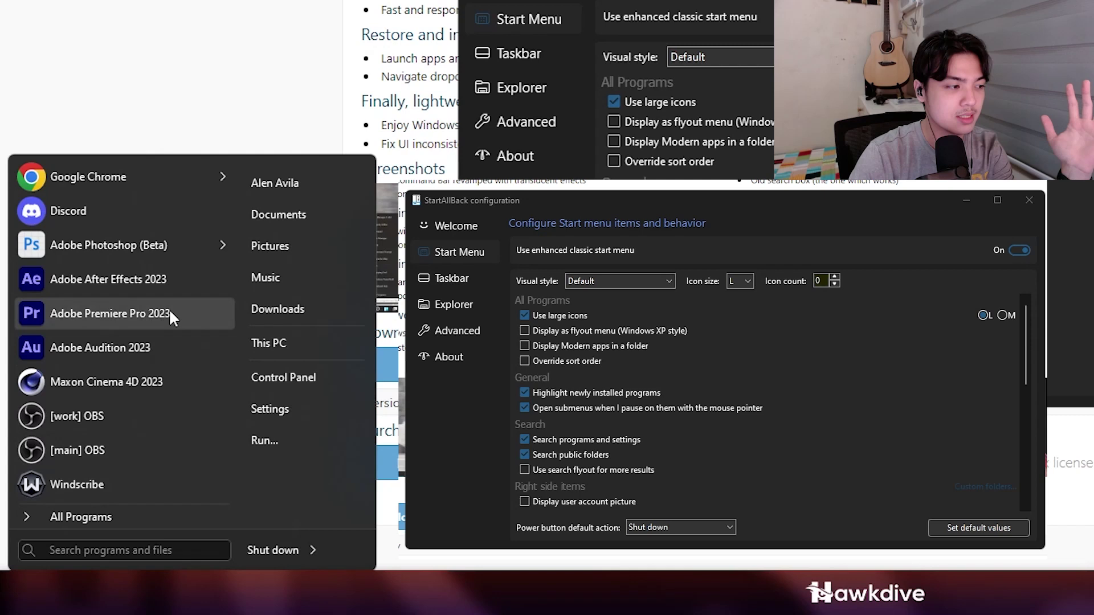
mouse_move(194, 245)
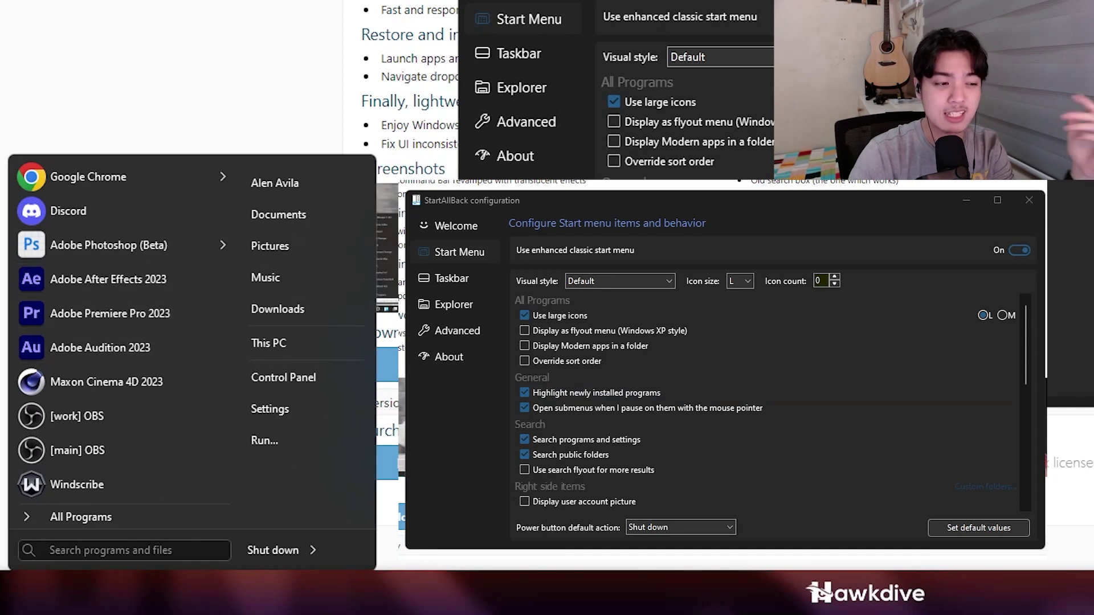
key("Escape")
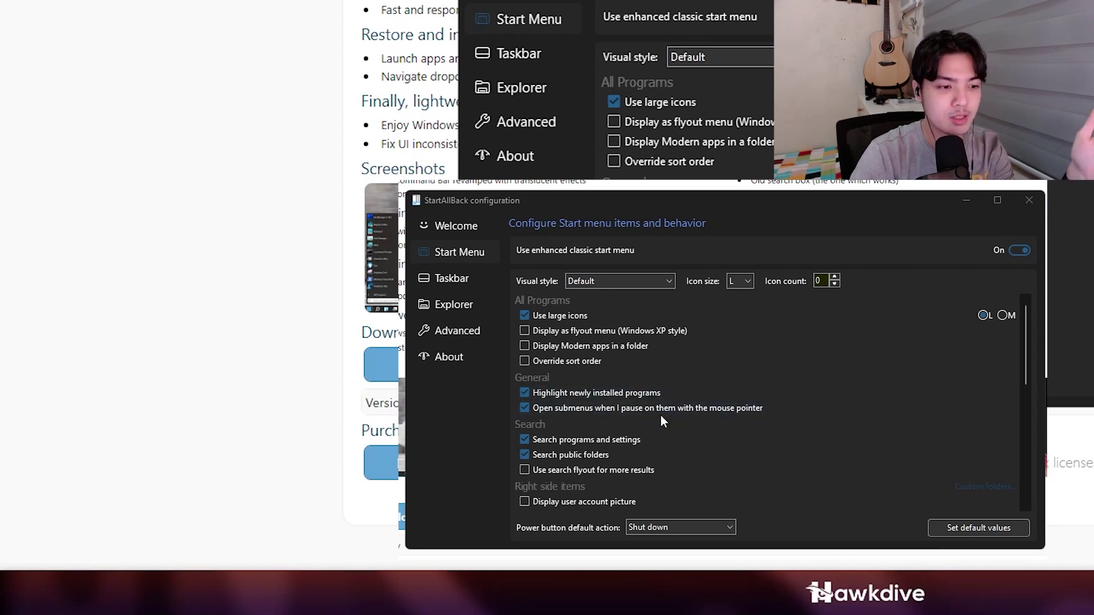
key("super")
mouse_move(227, 250)
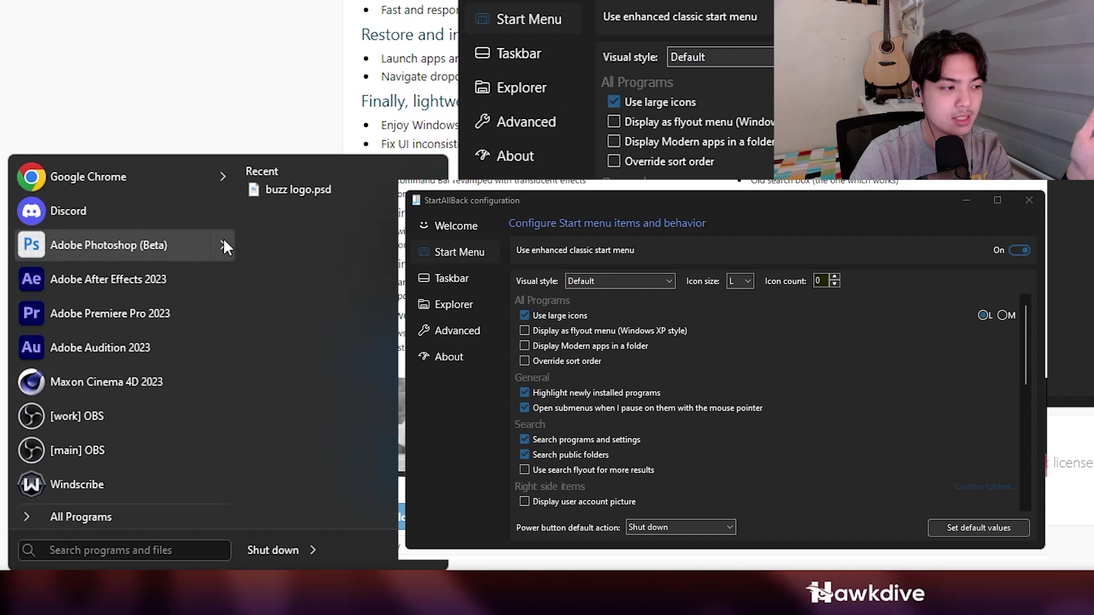
mouse_move(218, 170)
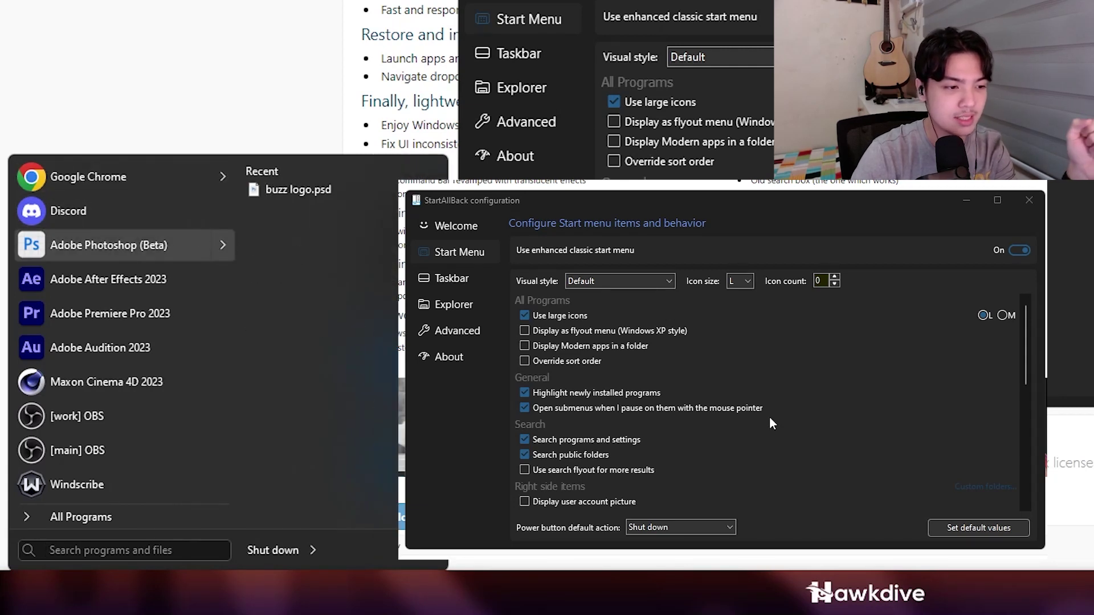
left_click(467, 434)
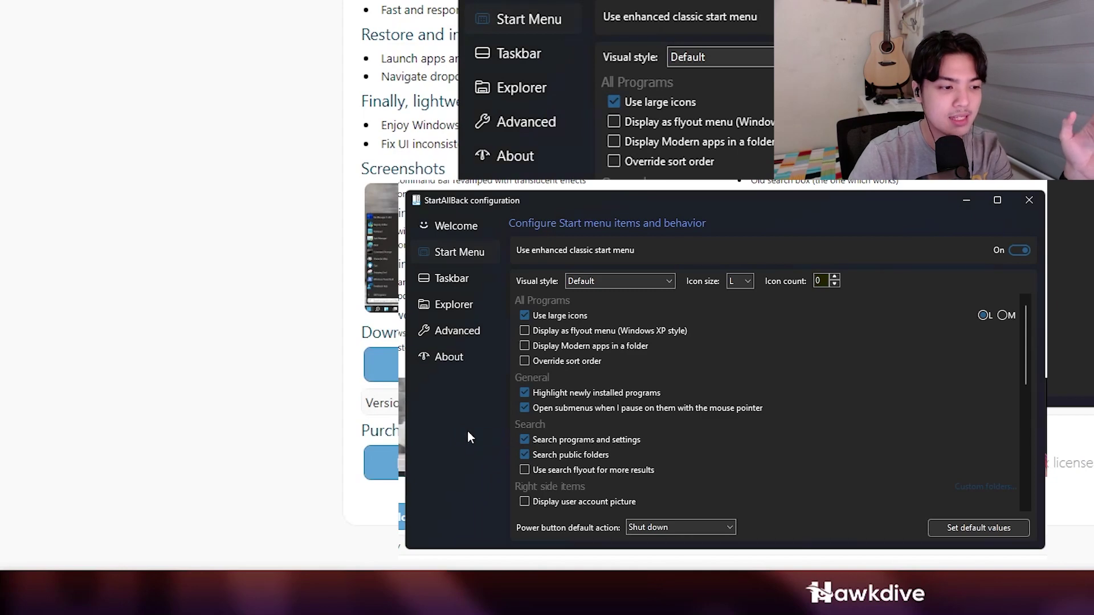
scroll(583, 435, "down", 3)
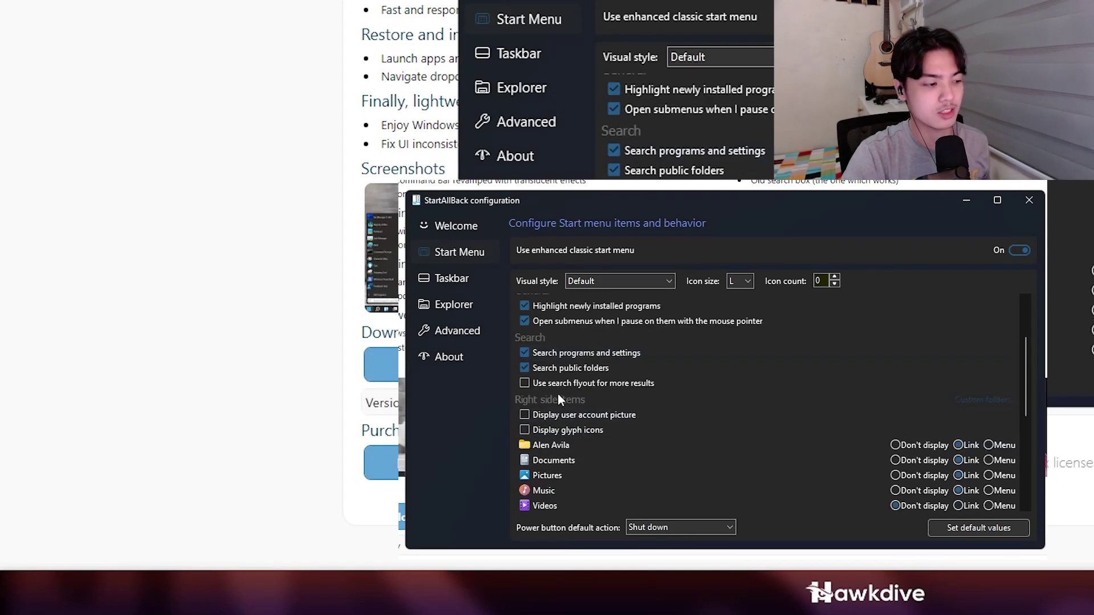
key("super")
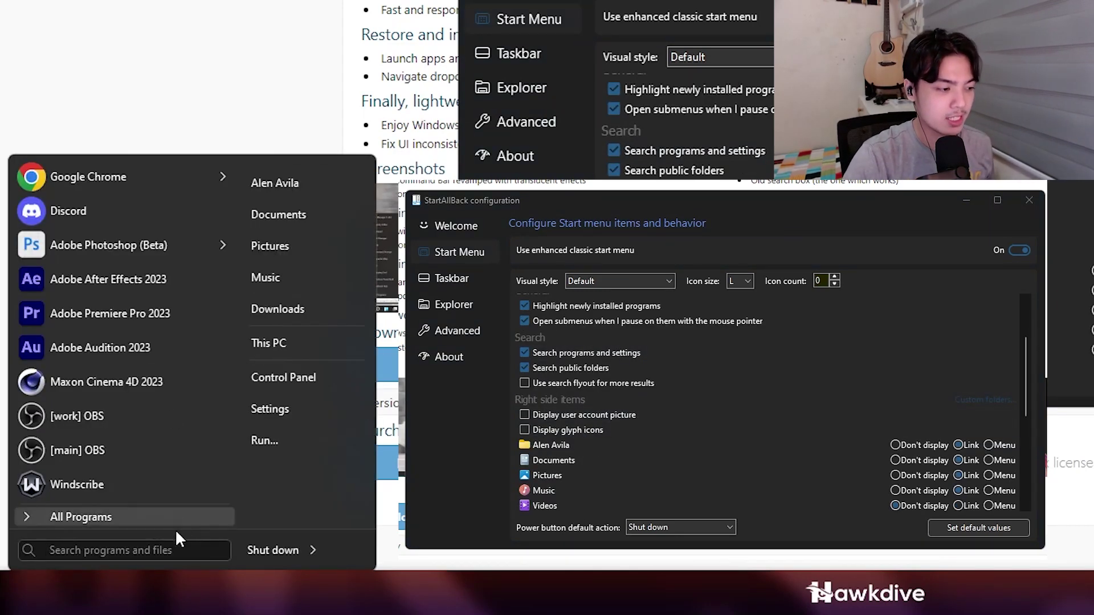
type("obsobsobsobsob")
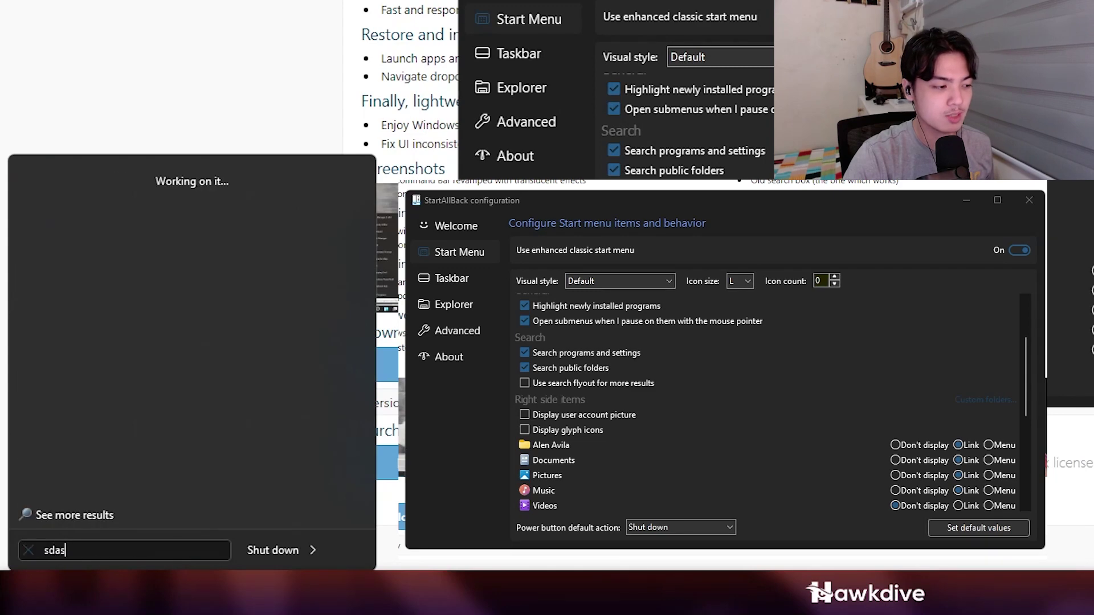
key("Escape")
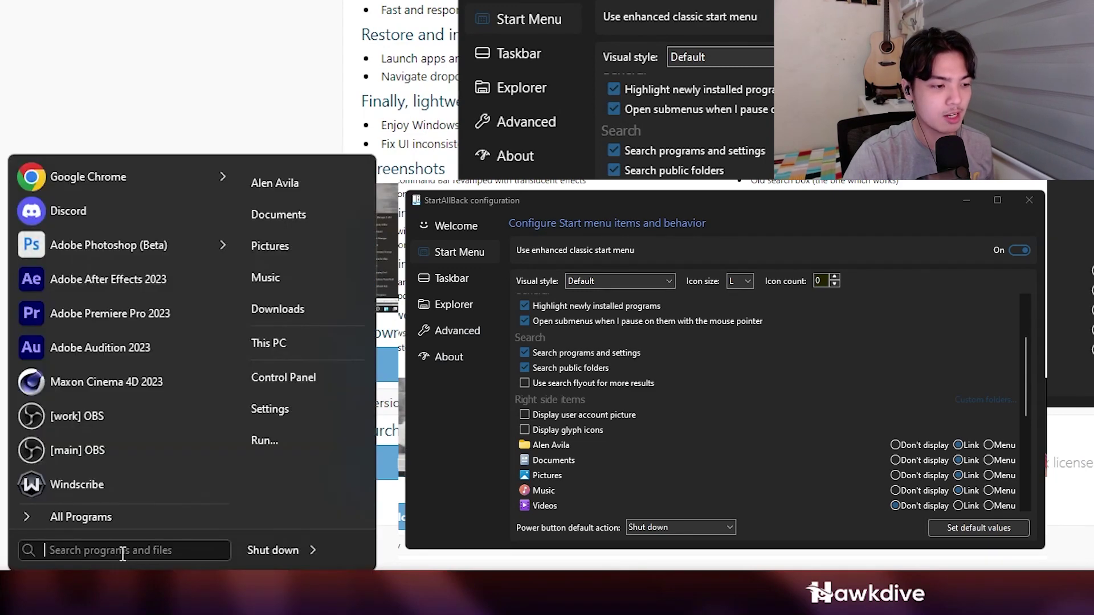
key("Escape")
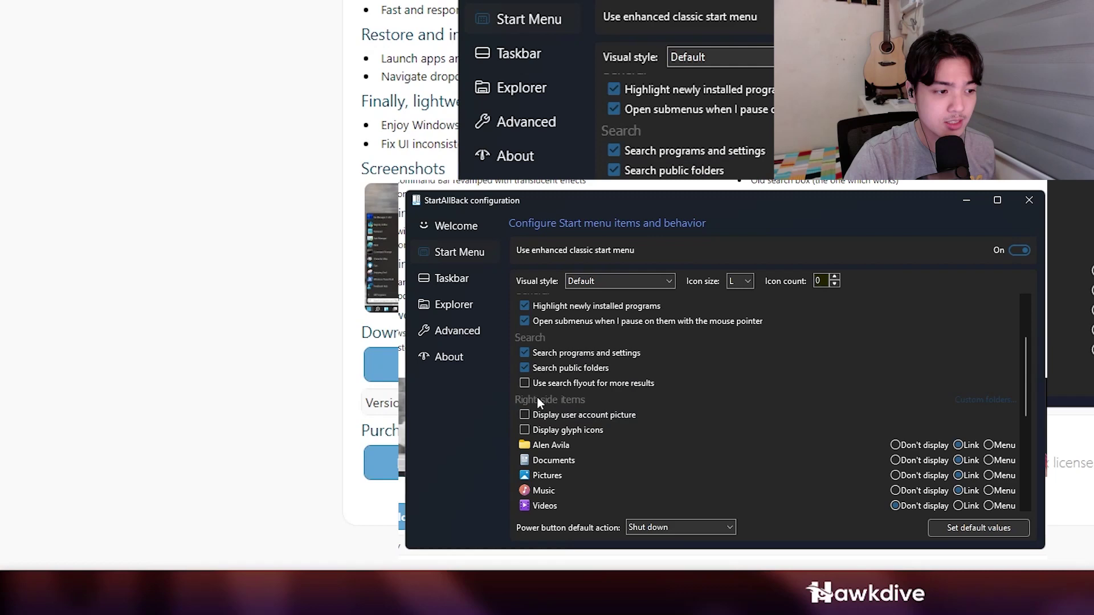
key("super")
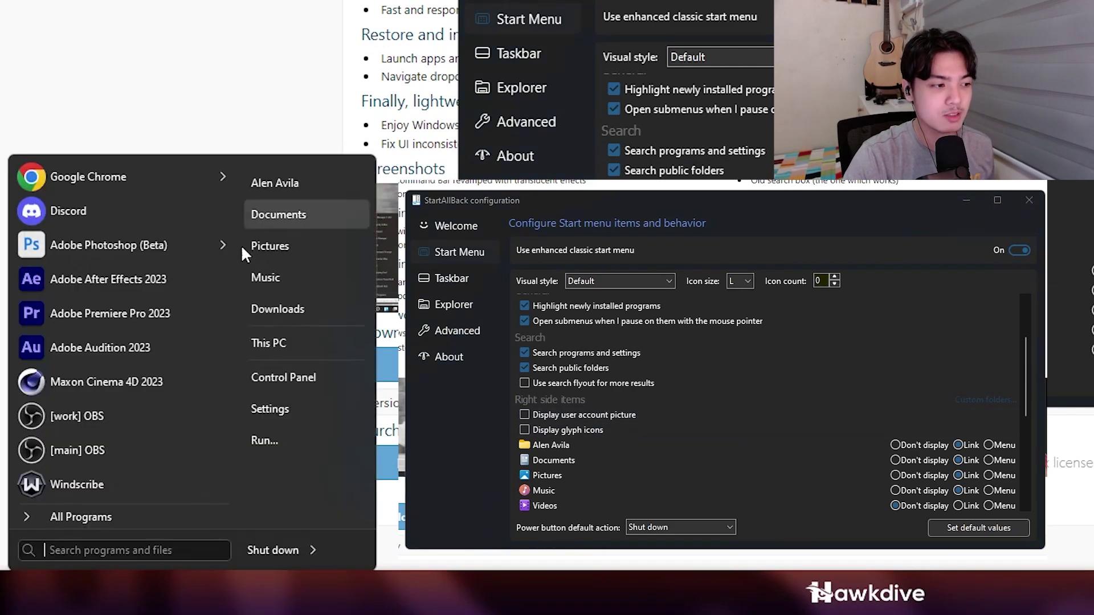
key("Escape")
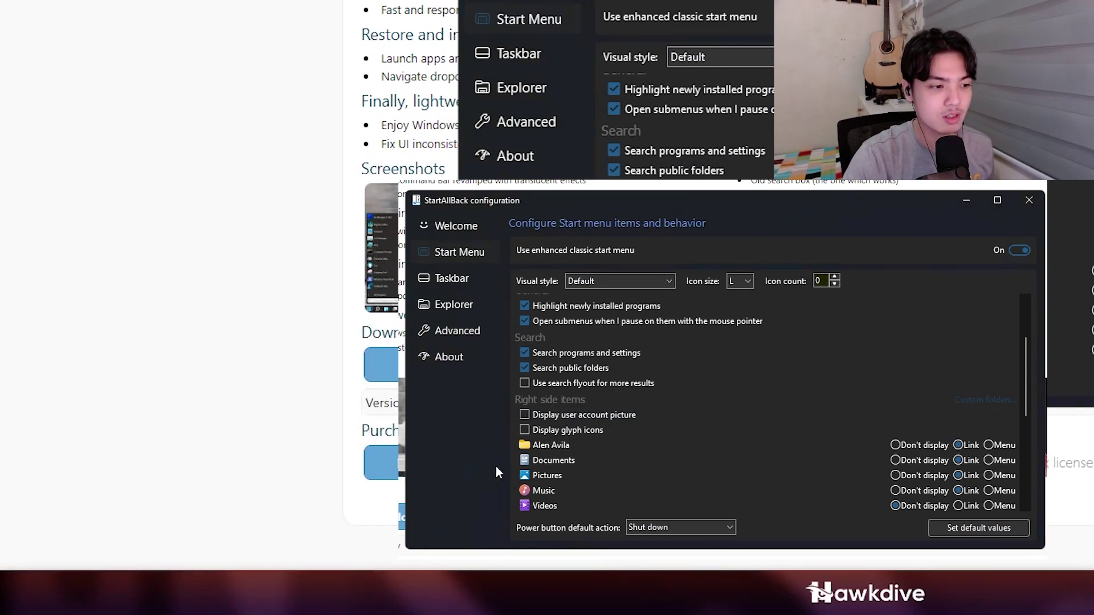
scroll(706, 396, "down", 2)
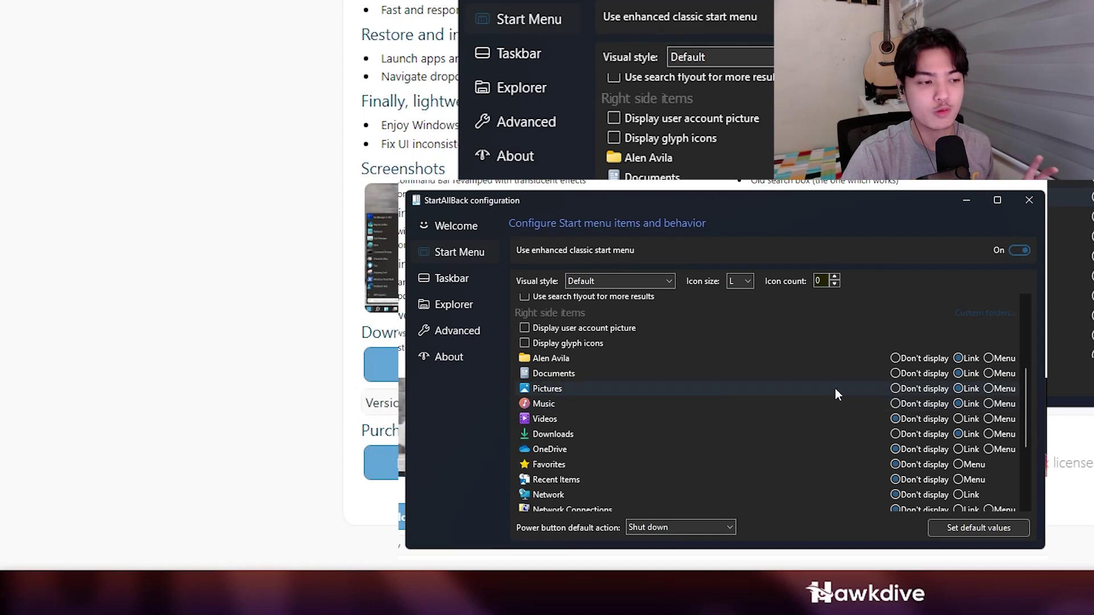
Preview the user account picture and glyph icons in the Start menu, then leave both off
left_click(525, 329)
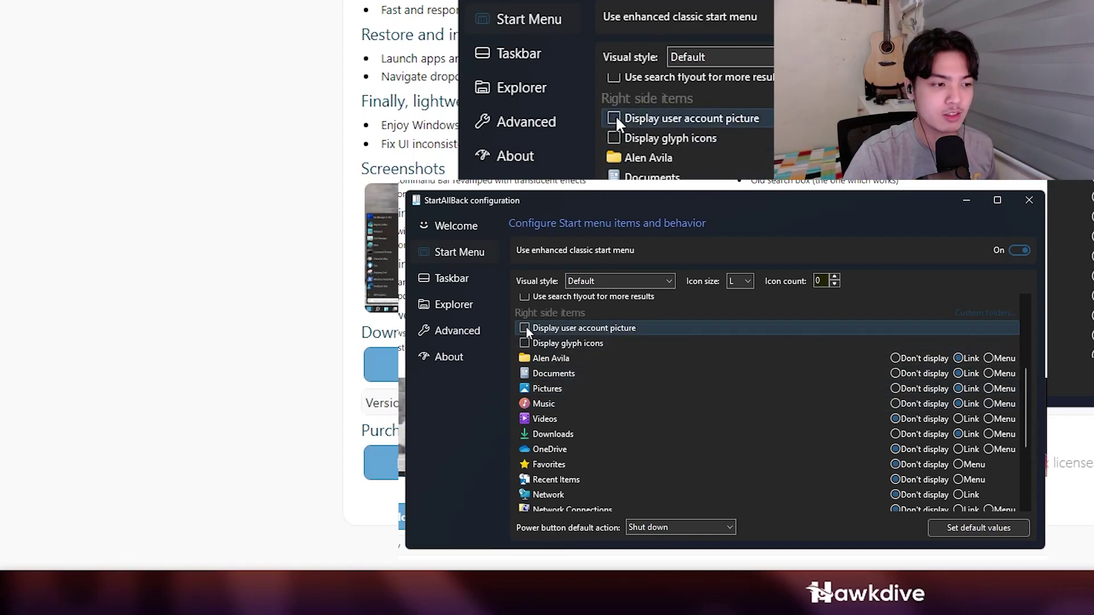
key("super")
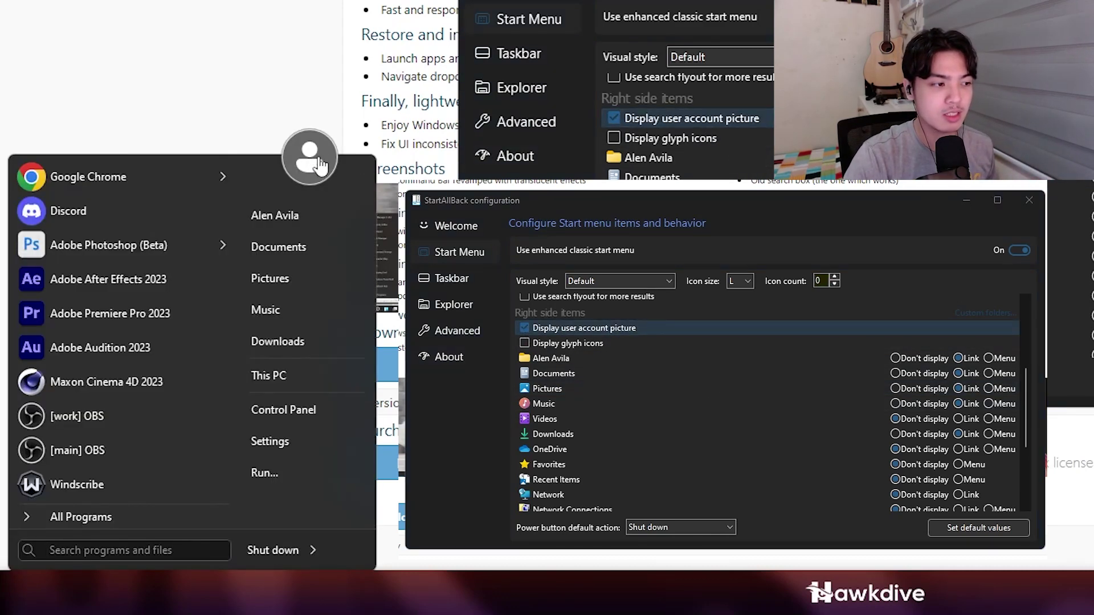
left_click(524, 330)
left_click(525, 343)
key("super")
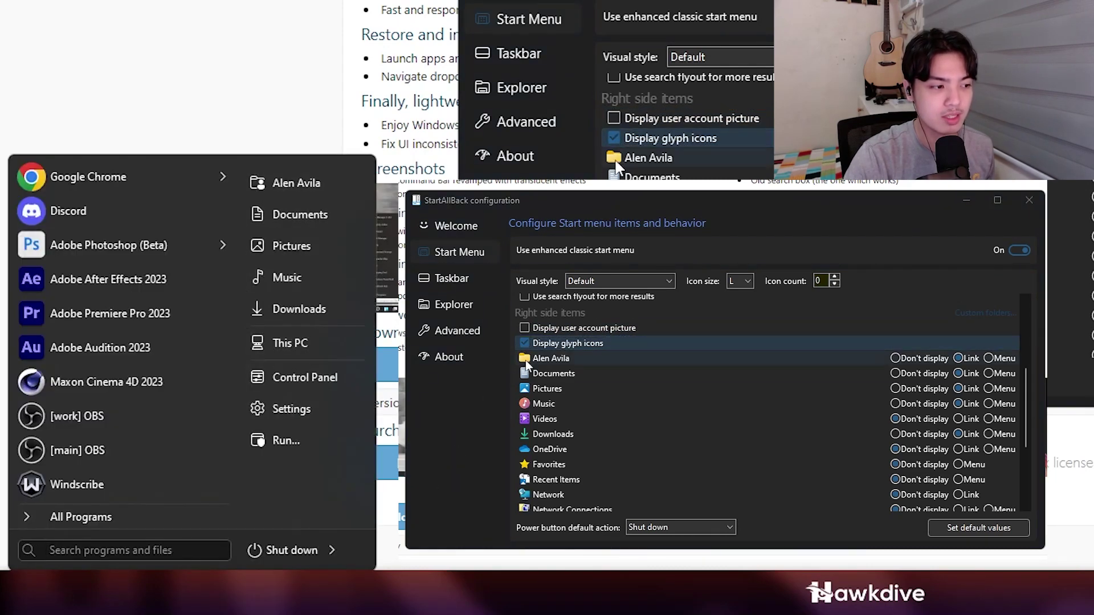
left_click(525, 343)
key("super")
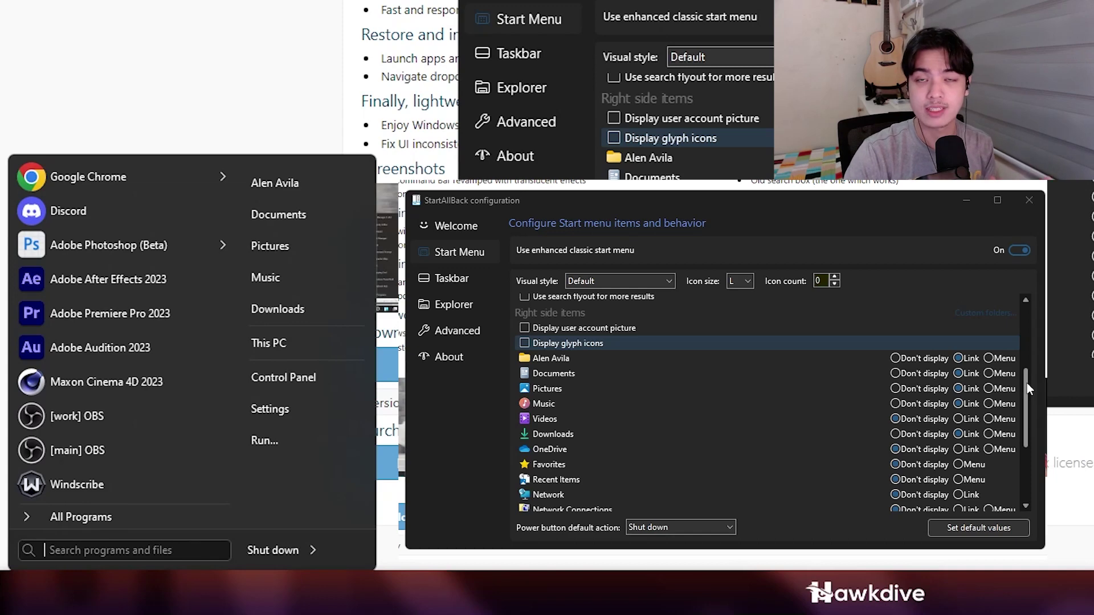
left_click_drag(1027, 382, 1029, 458)
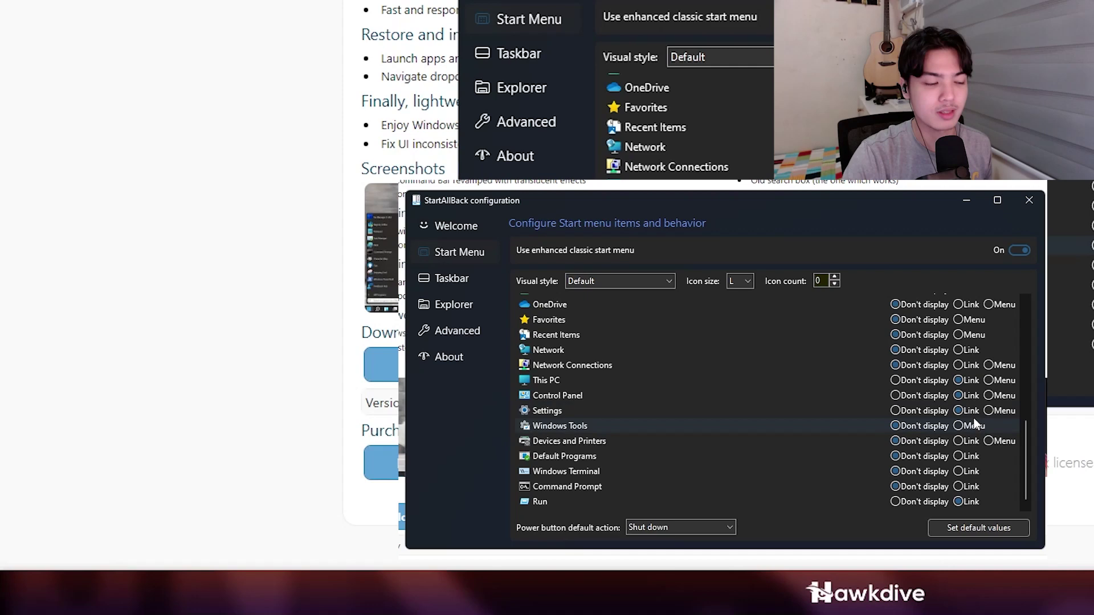
key("super")
left_click(296, 415)
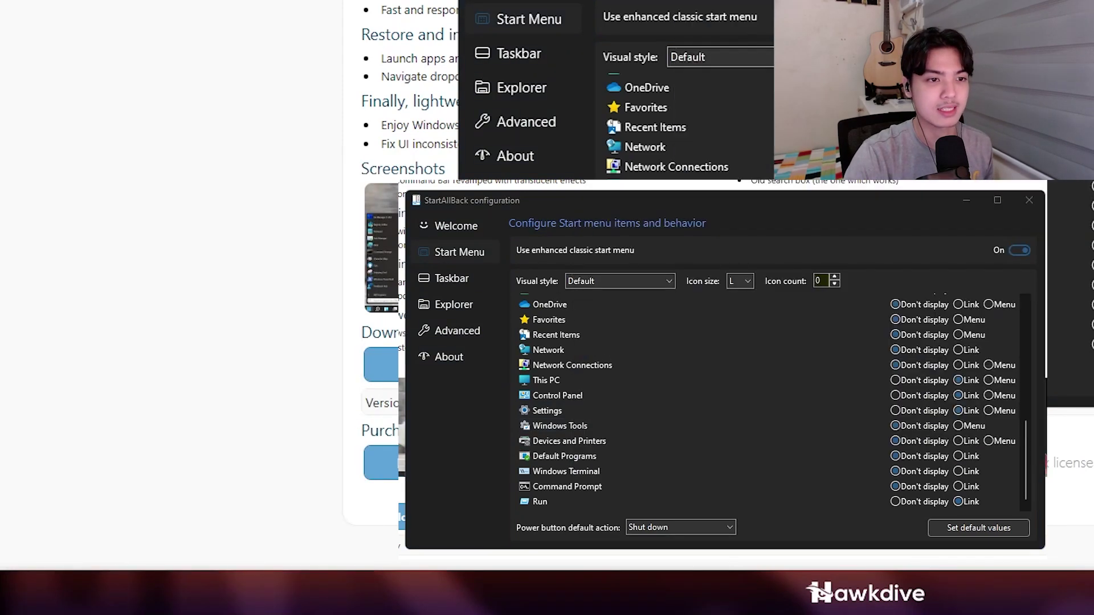
scroll(749, 424, "up", 5)
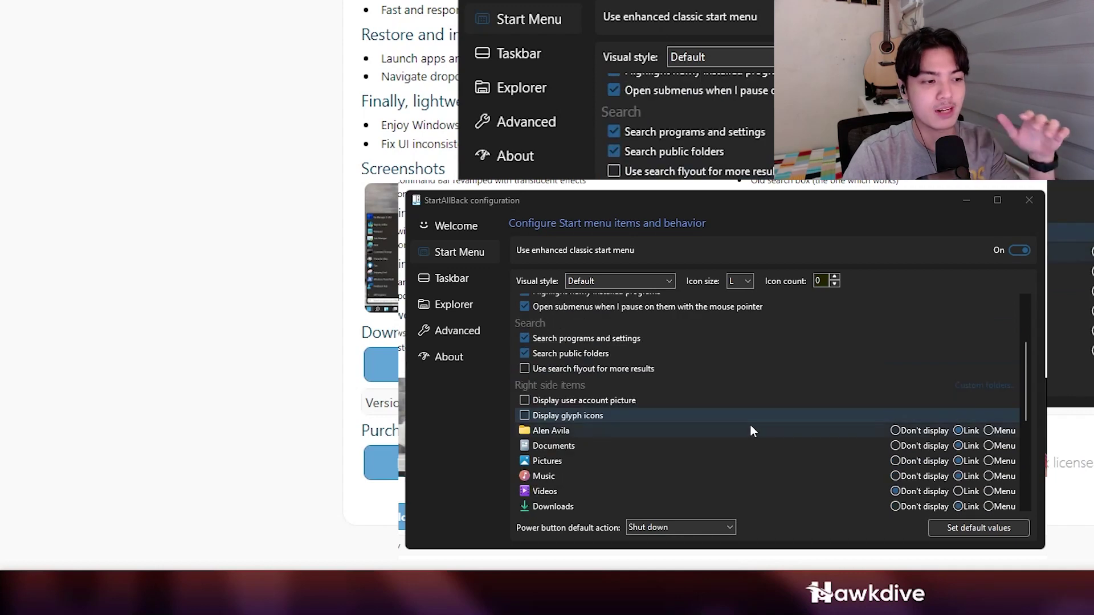
scroll(746, 425, "down", 1)
scroll(742, 423, "down", 1)
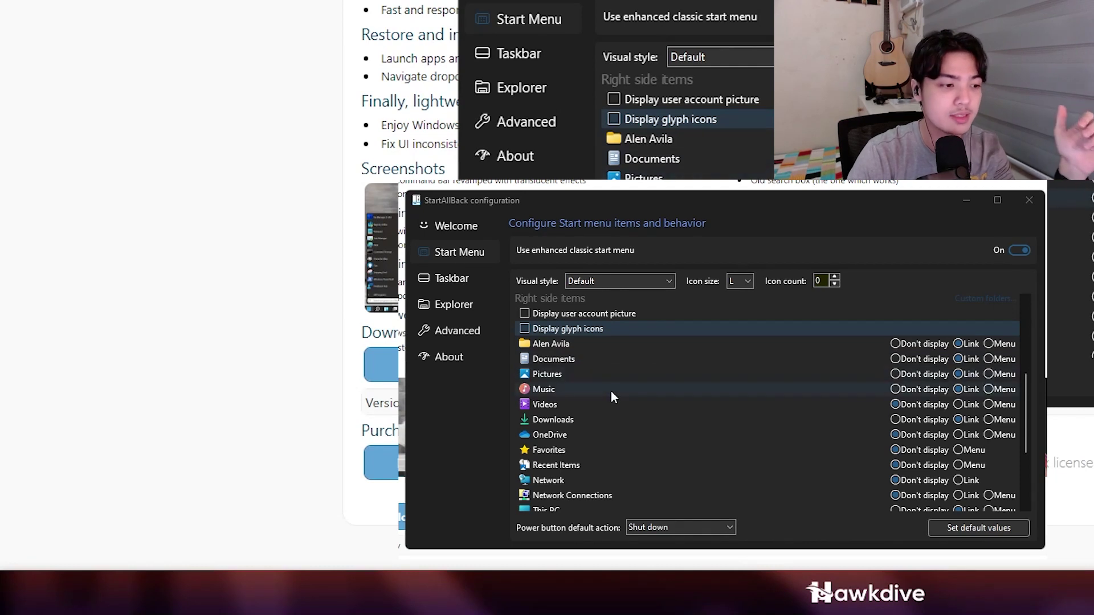
scroll(610, 401, "down", 2)
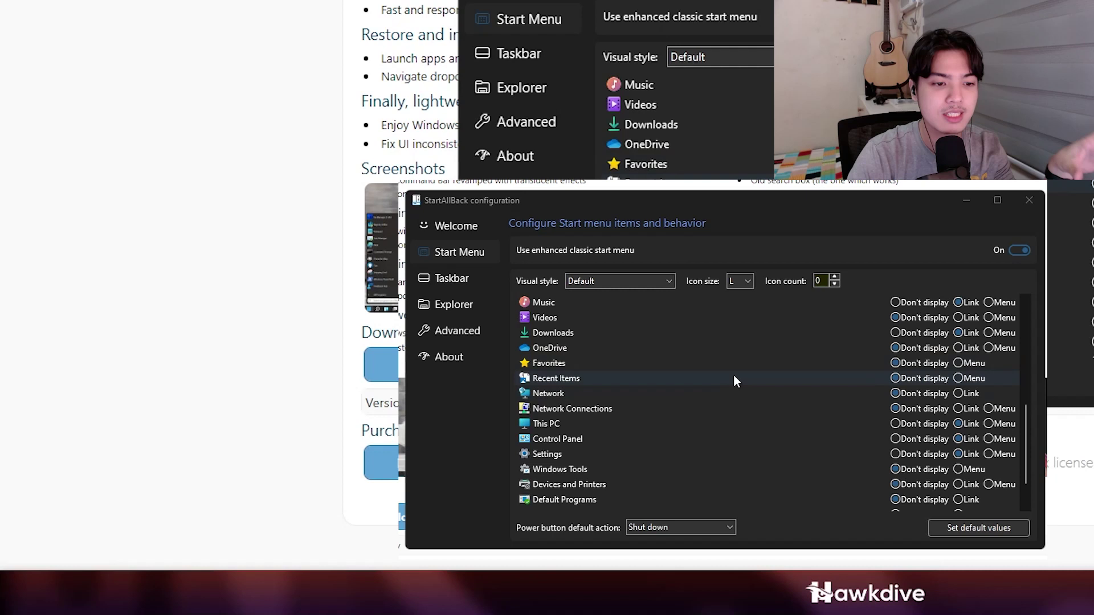
scroll(713, 373, "down", 1)
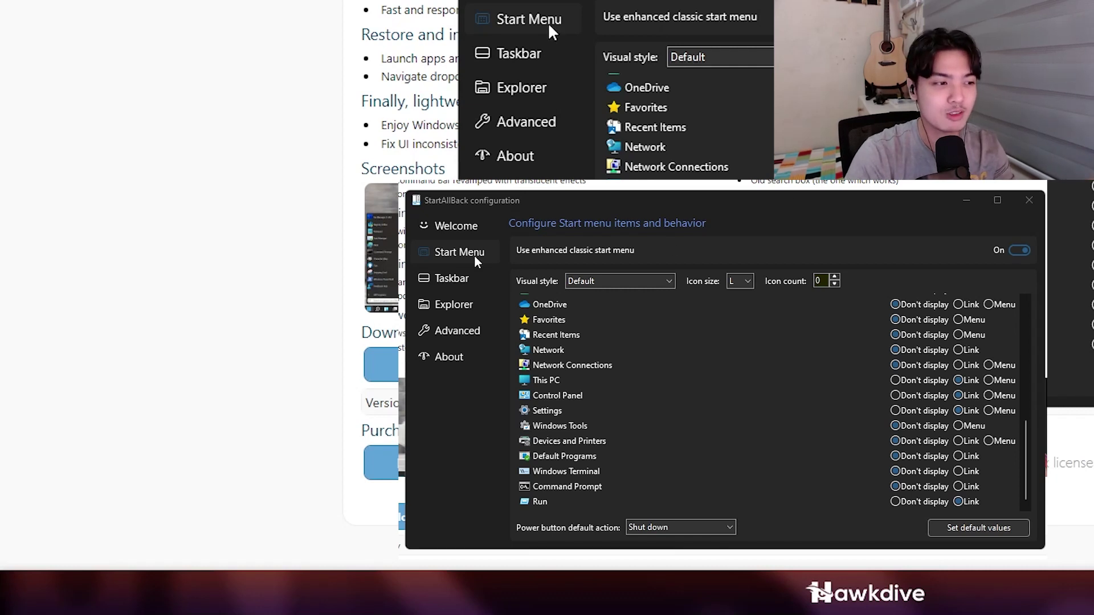
On the Taskbar page, set Corner icons open to Windows 11 flyouts after trying Windows 10
left_click(453, 275)
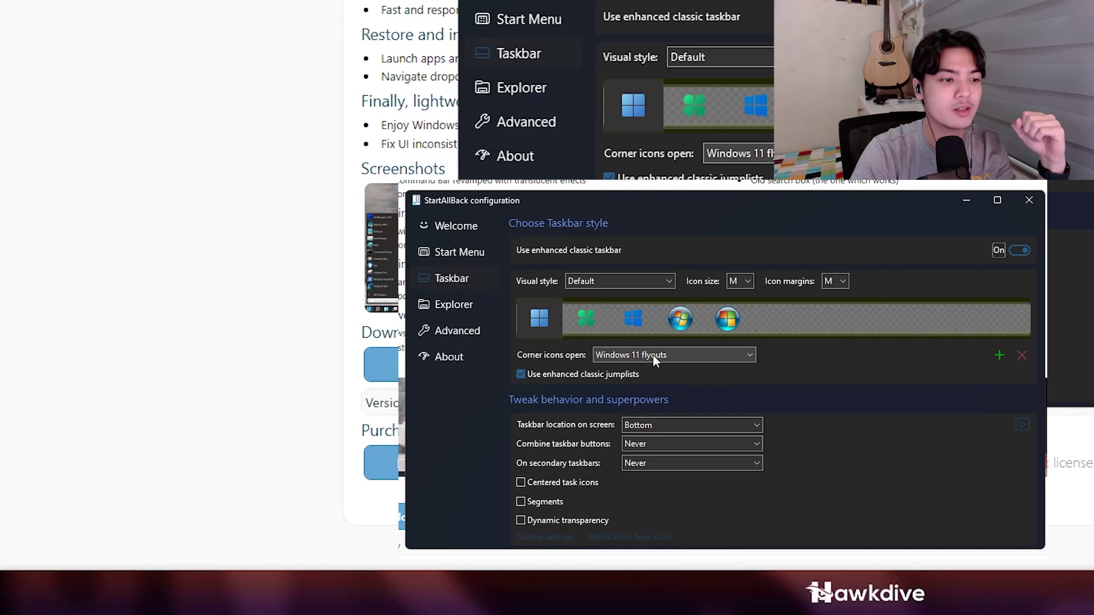
left_click(675, 355)
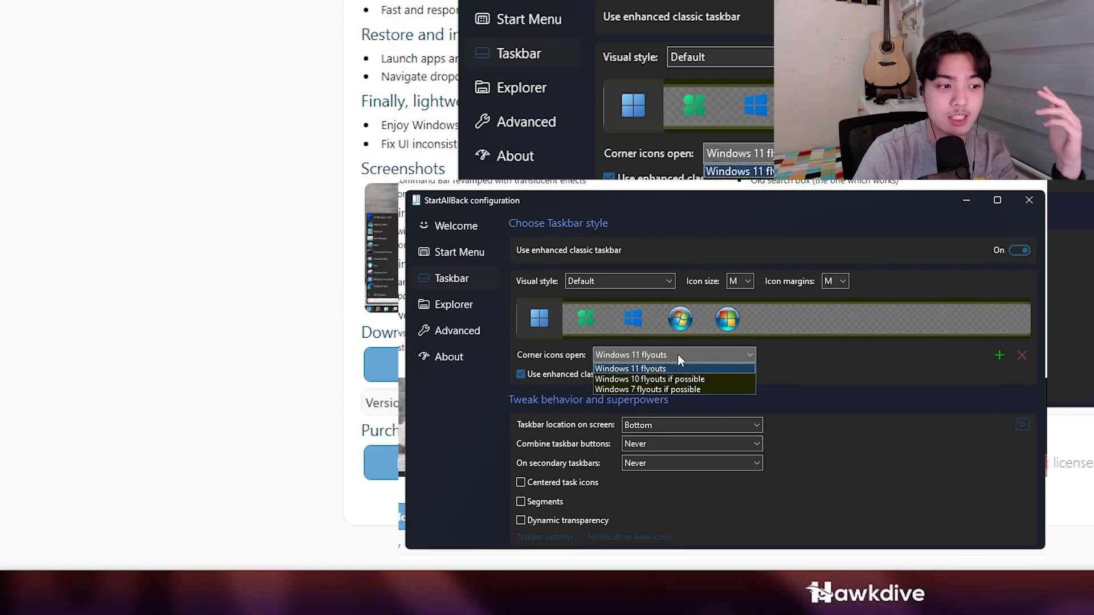
left_click(678, 355)
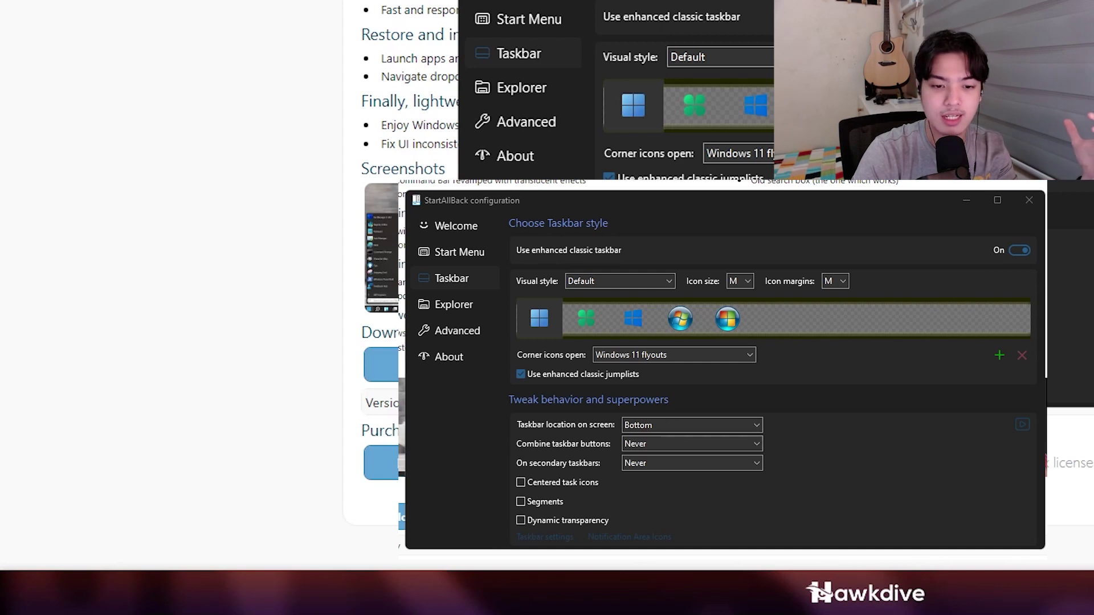
left_click(686, 355)
left_click(673, 380)
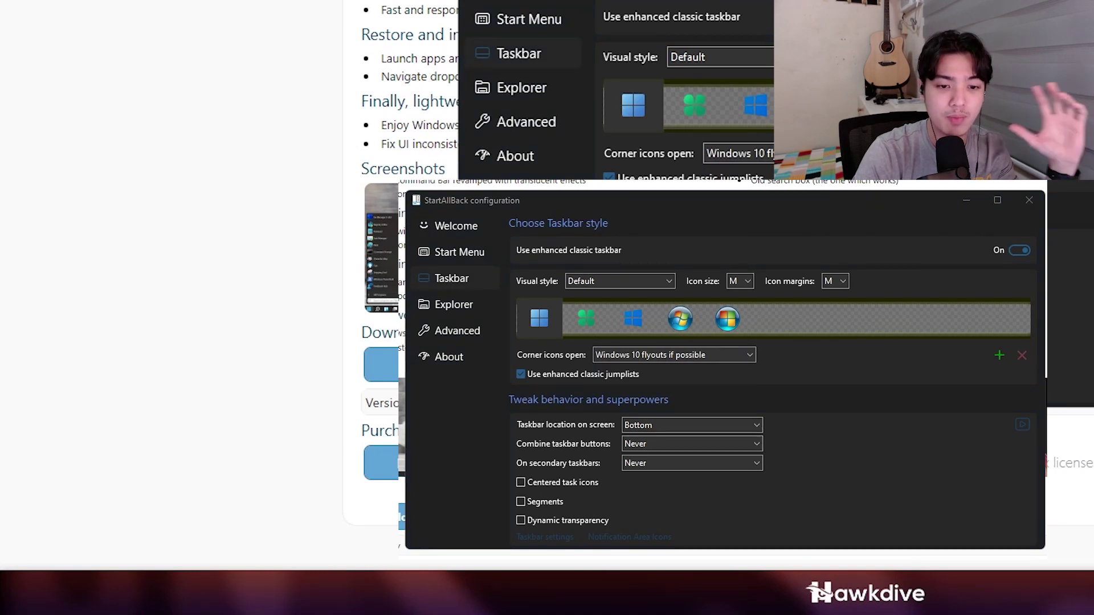
left_click(691, 359)
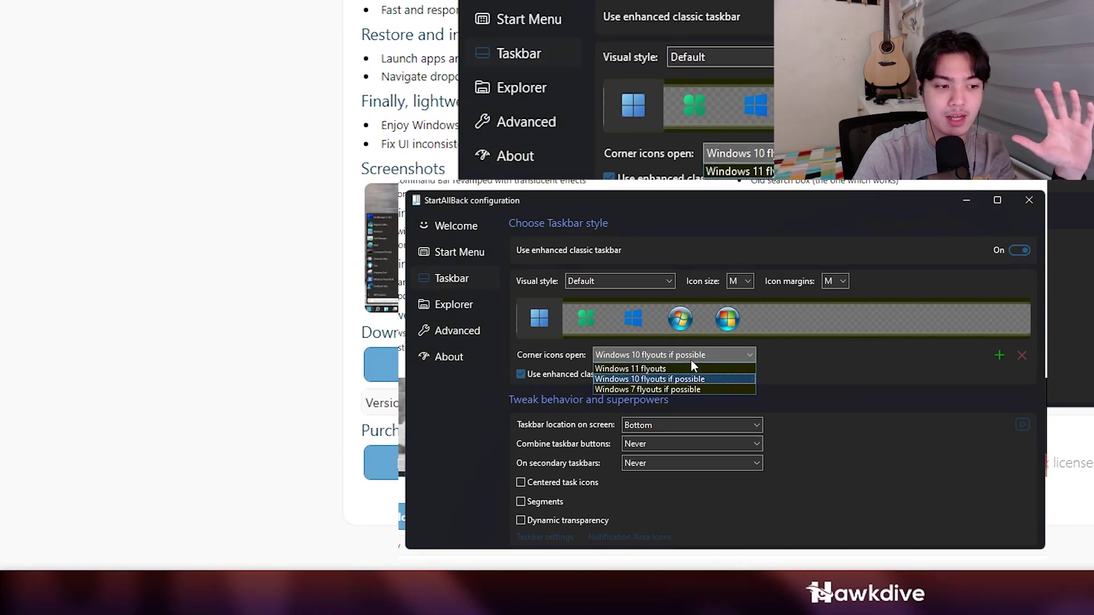
left_click(708, 372)
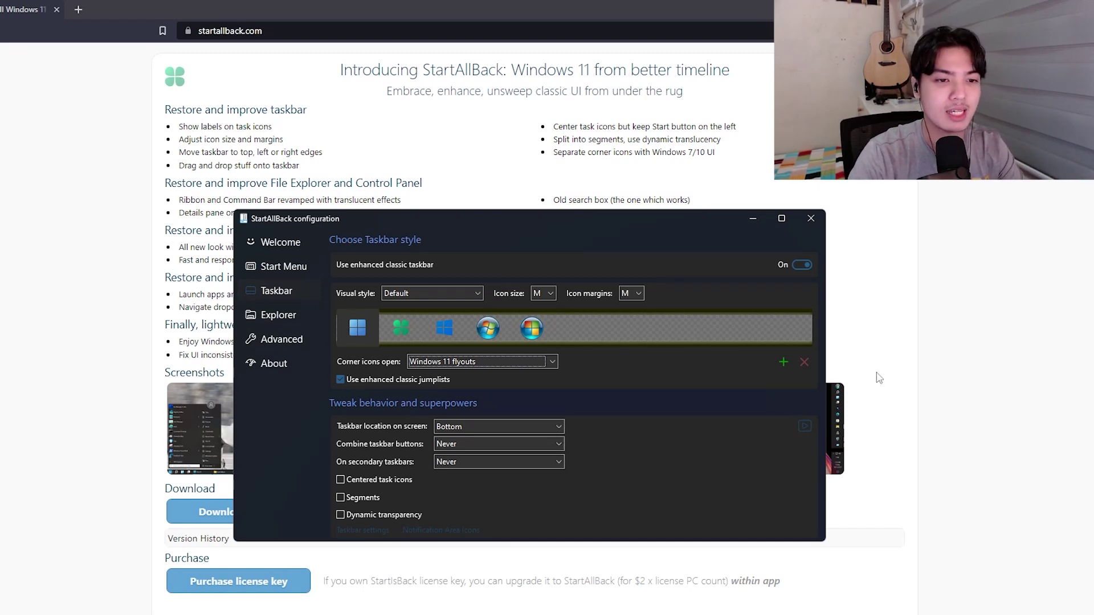
Show the Explorer settings page with a File Explorer window arranged beside it
left_click(272, 317)
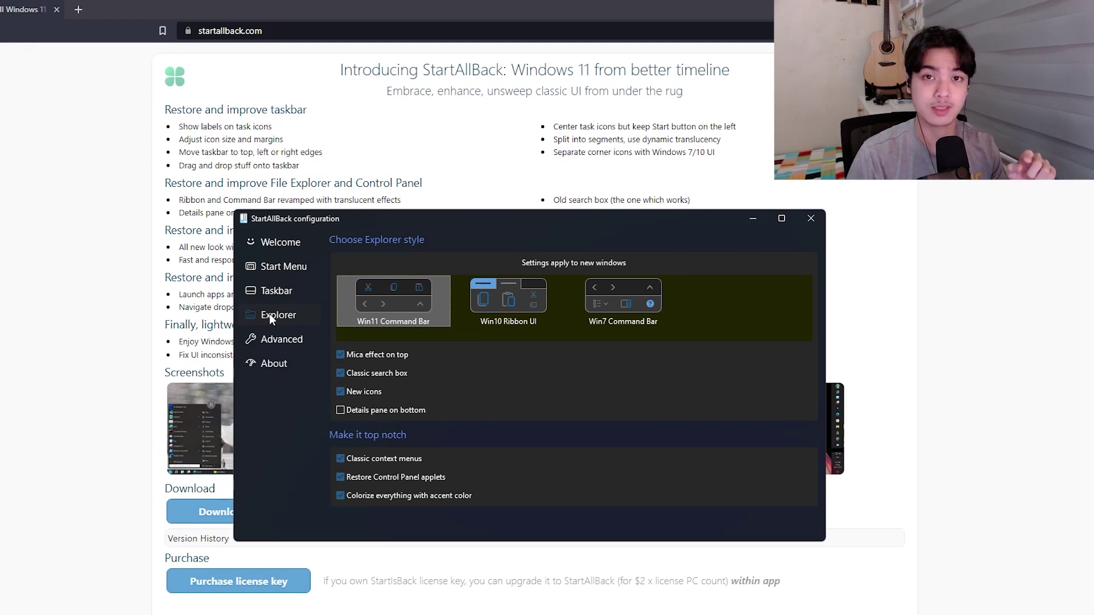
key("alt+Tab")
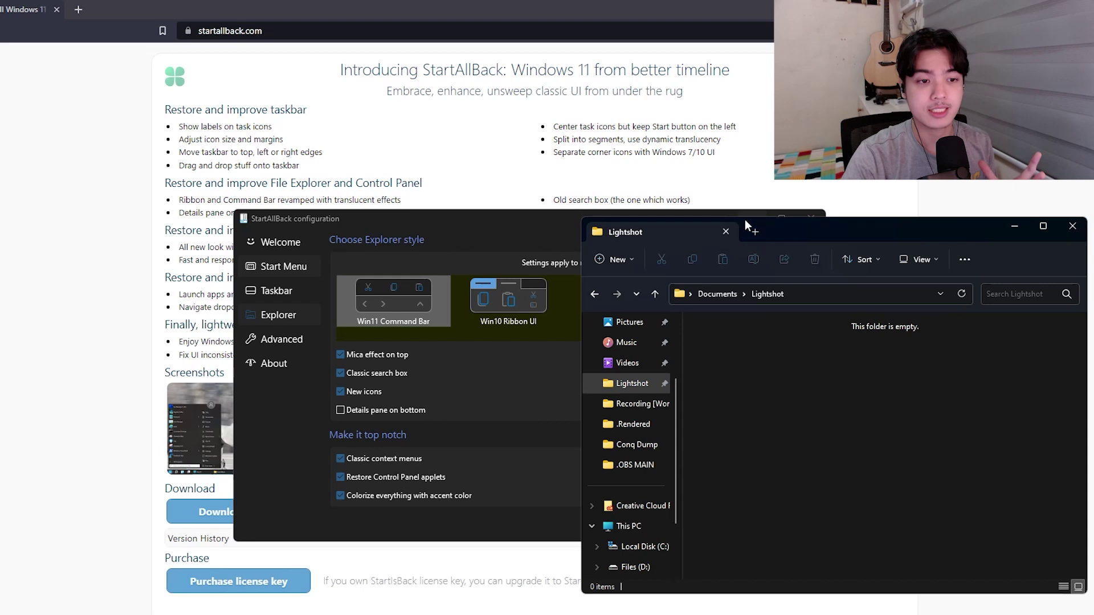
left_click_drag(826, 243, 856, 193)
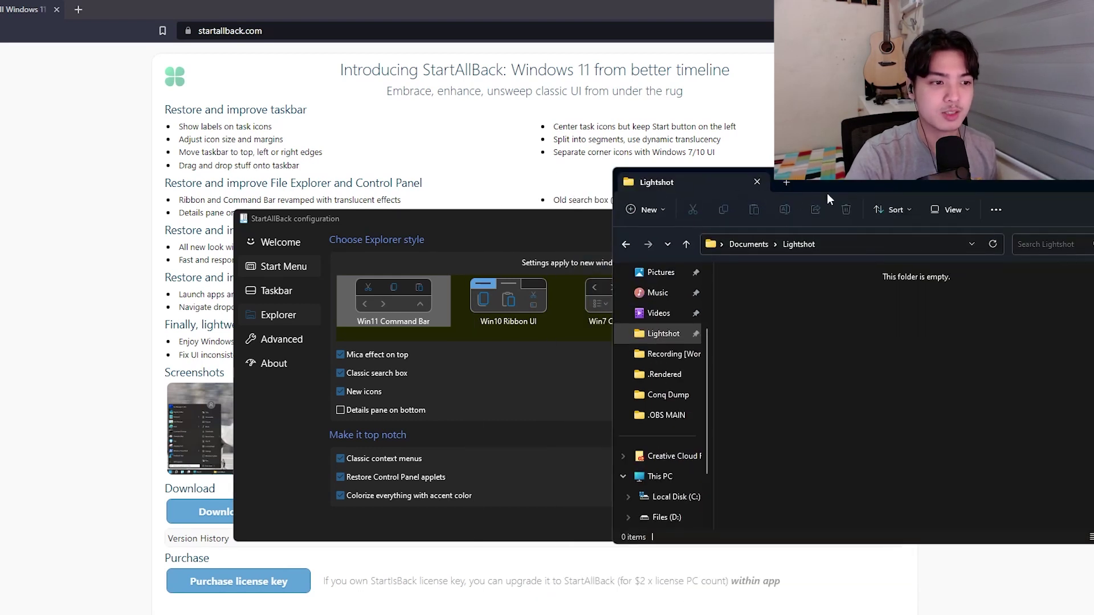
left_click(356, 232)
left_click_drag(356, 235, 313, 214)
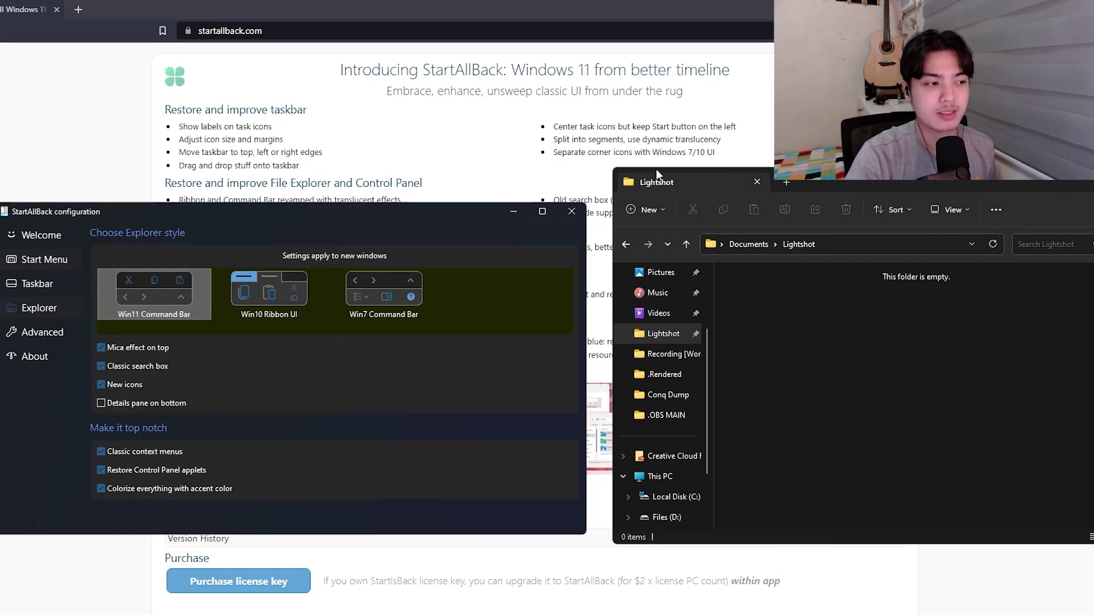
Compare Win10 Ribbon UI and Win7 Command Bar, keep Win11 Command Bar, and close the Lightshot window
left_click(248, 303)
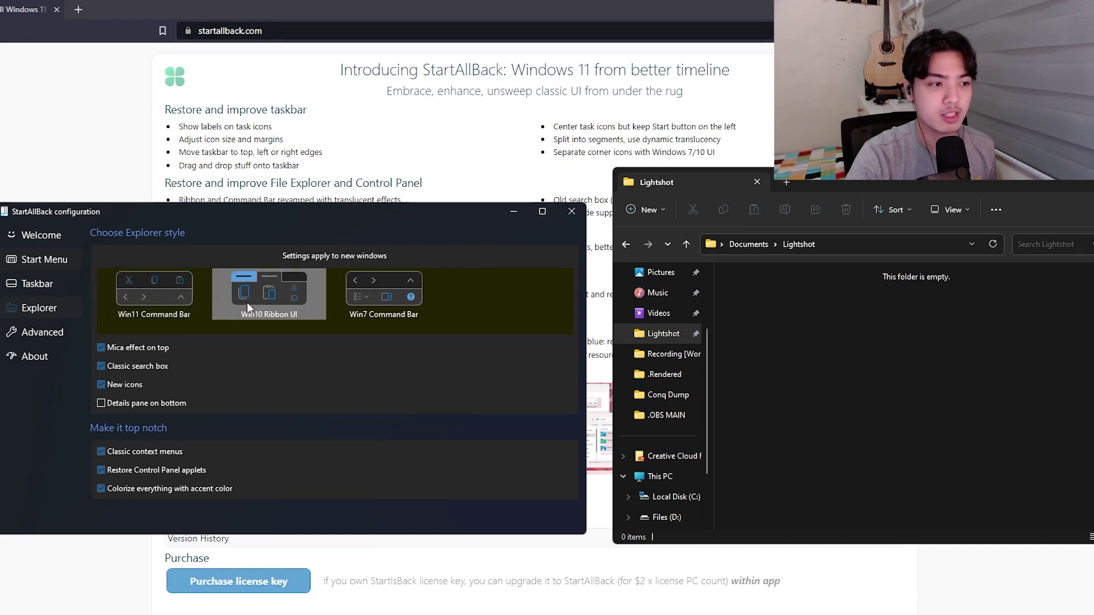
left_click(378, 298)
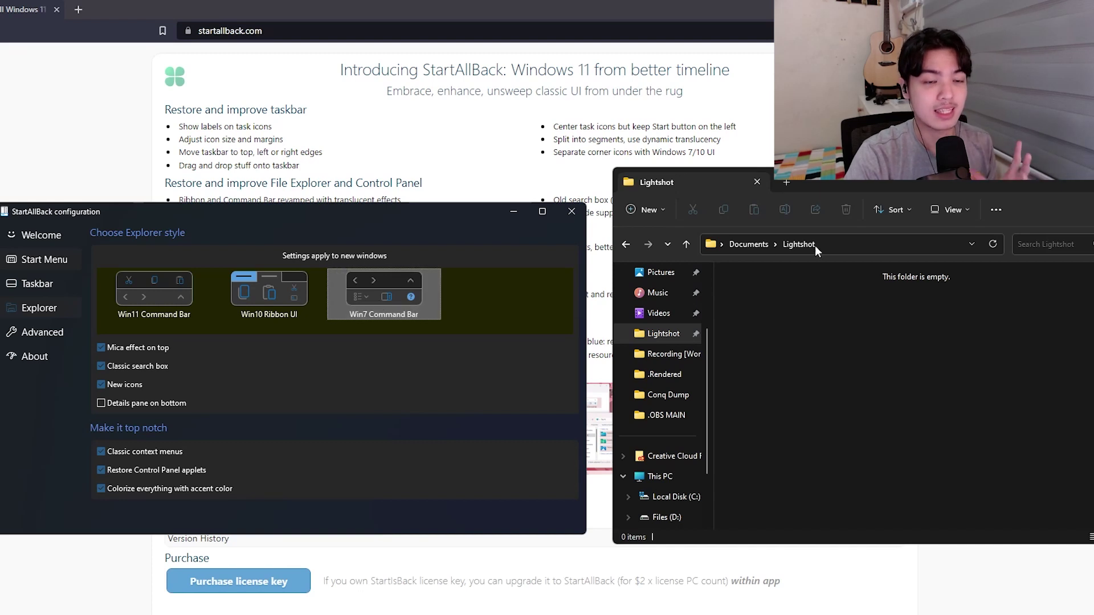
left_click(176, 309)
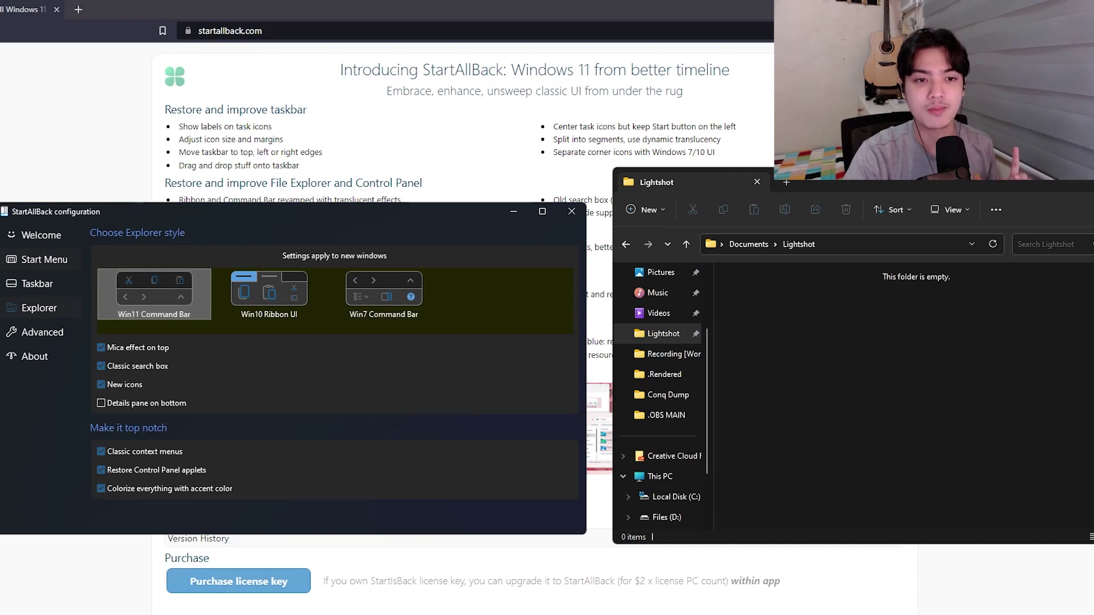
key("alt+F4")
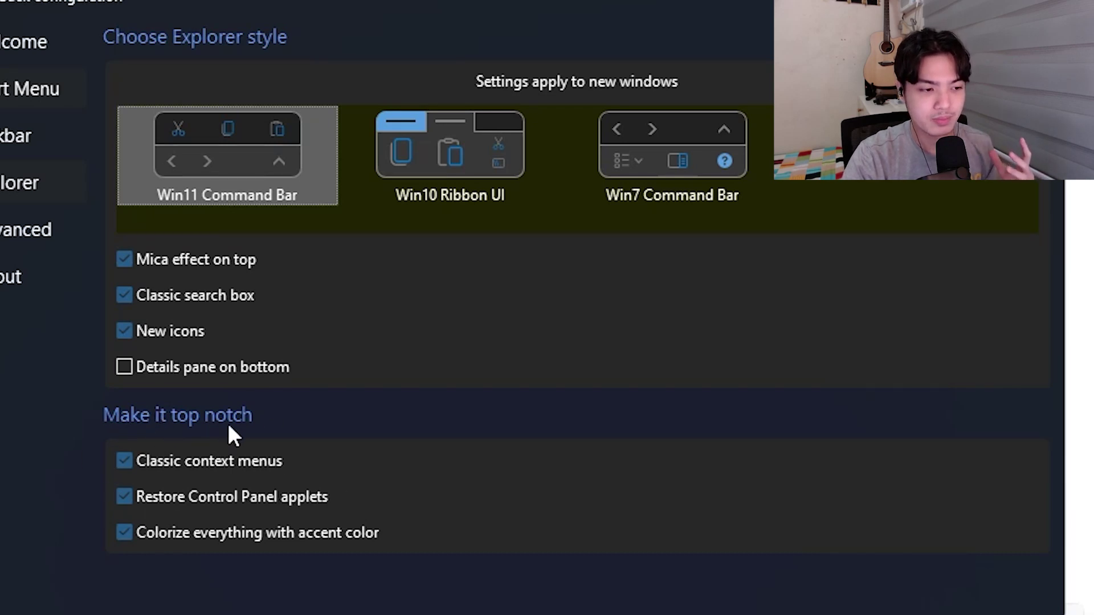
Turn Classic context menus back on in StartAllBack's Explorer settings
left_click(255, 459)
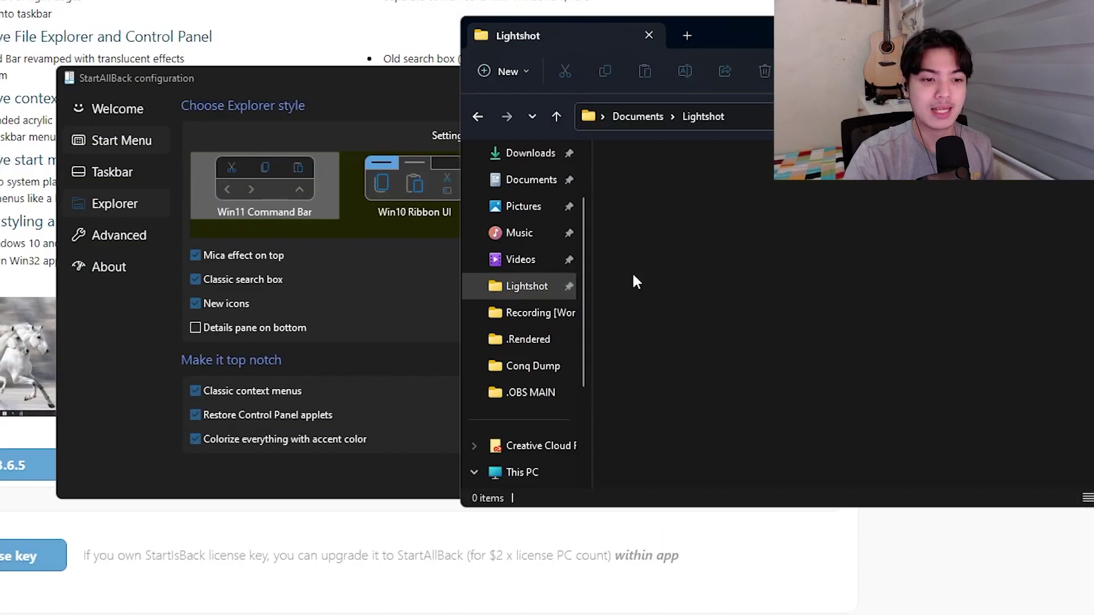
right_click(764, 292)
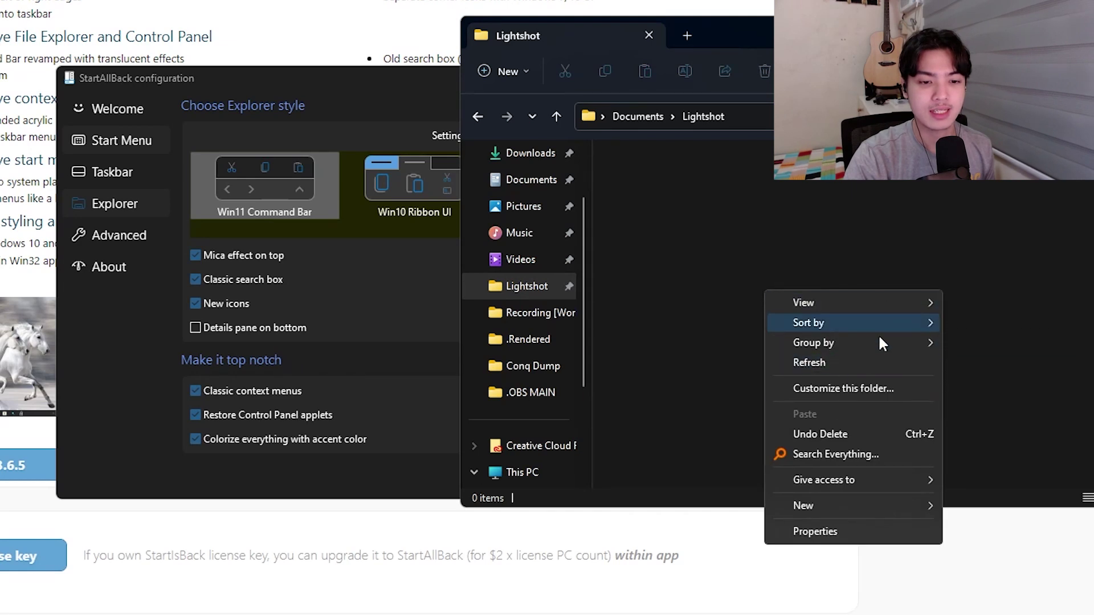
left_click(780, 240)
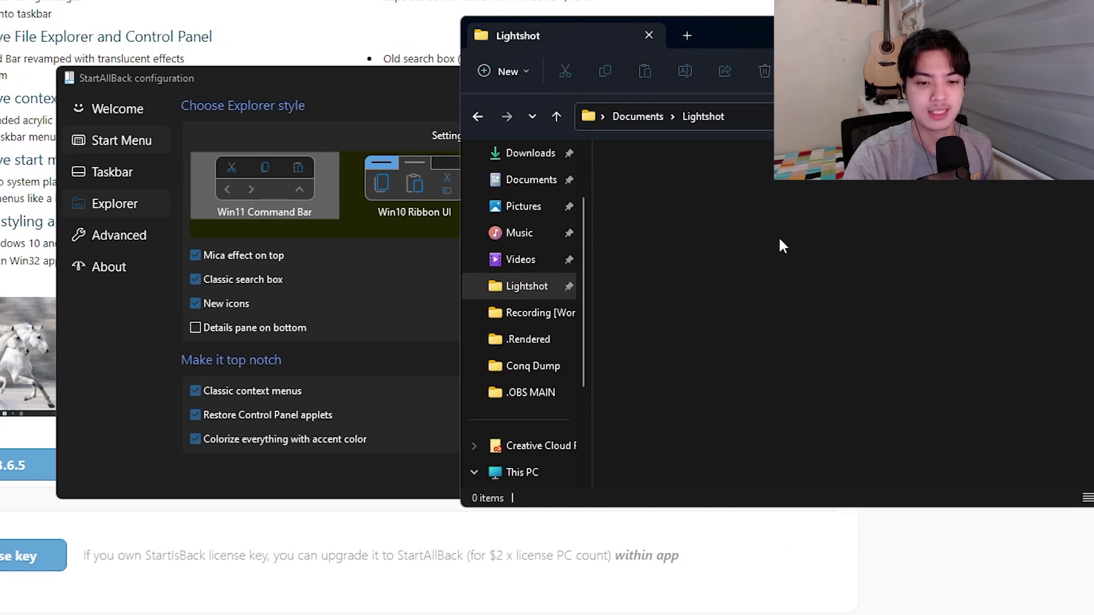
right_click(737, 332)
left_click(760, 259)
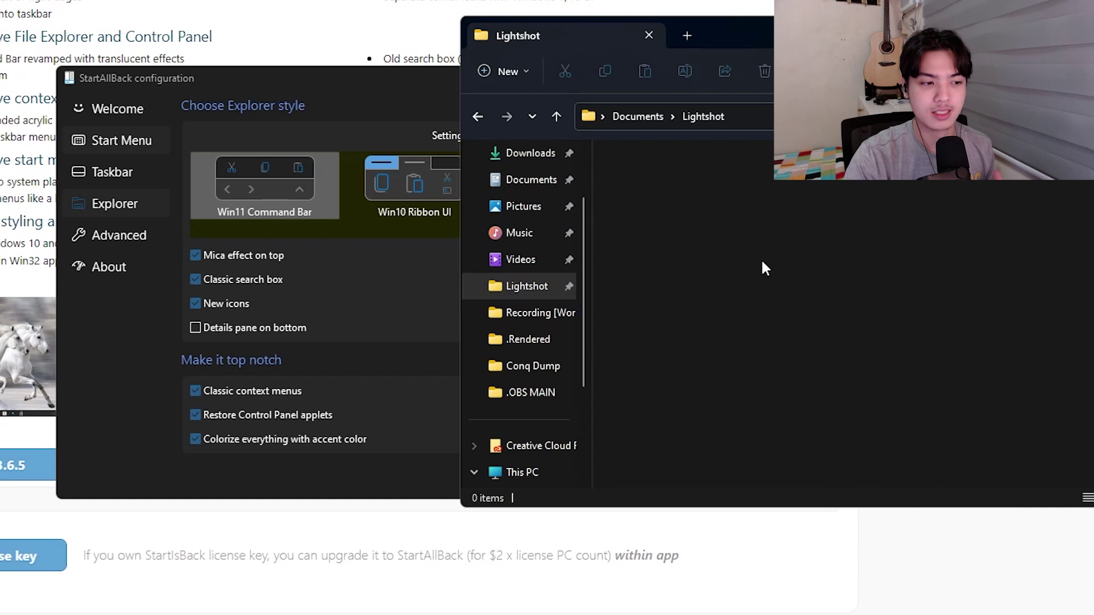
left_click(235, 304)
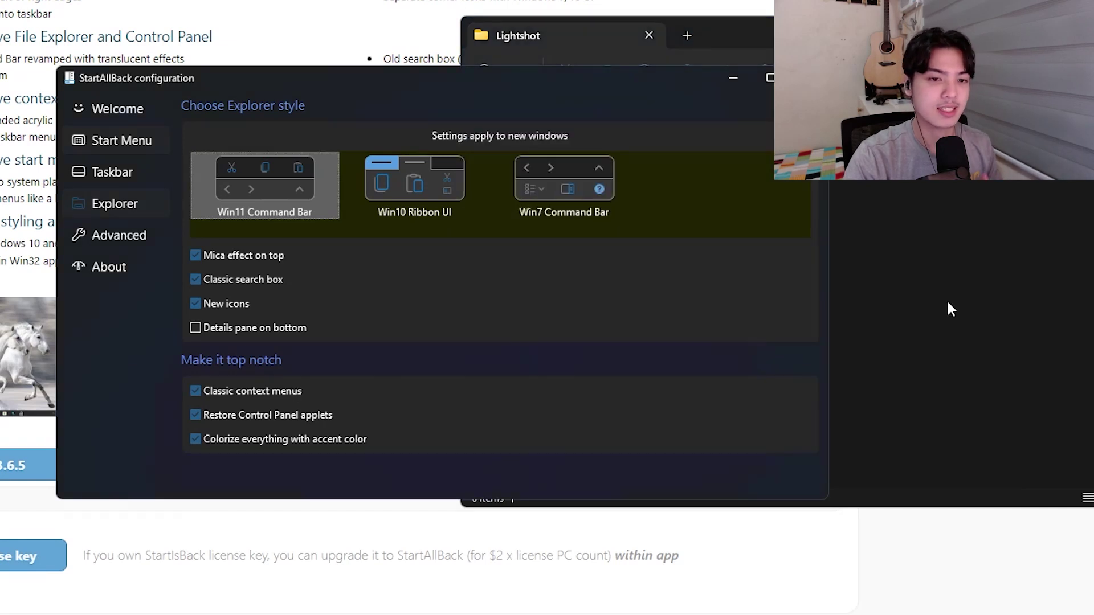
left_click(948, 304)
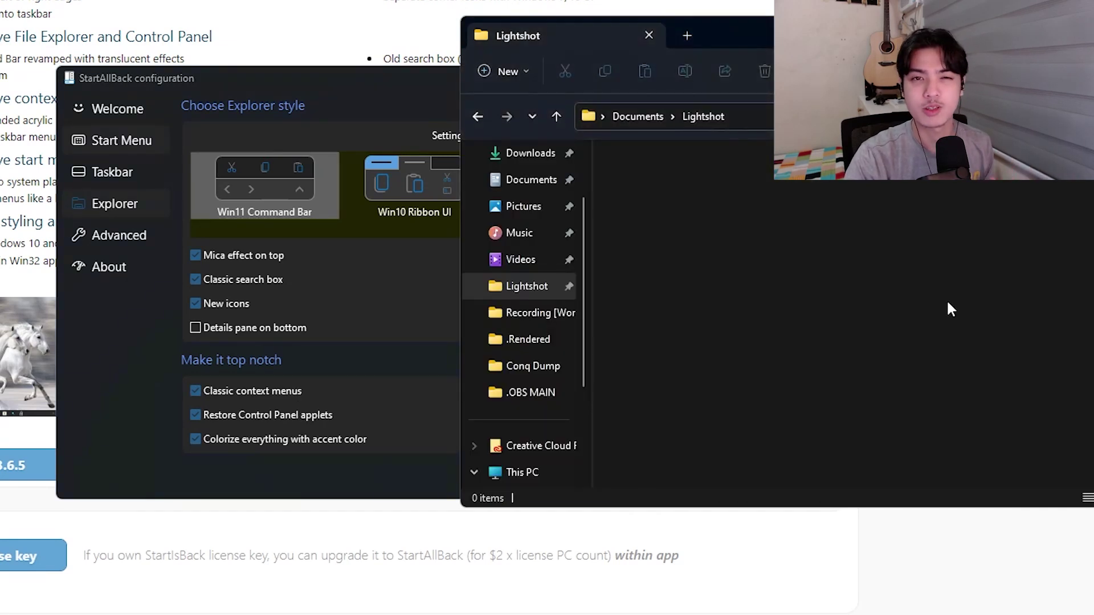
right_click(723, 217)
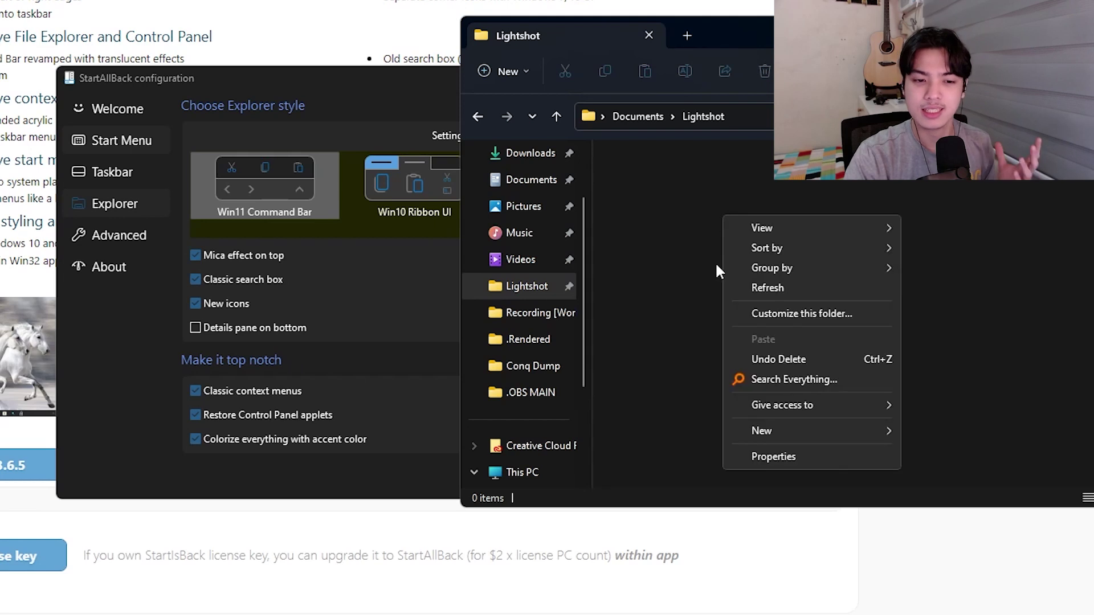
mouse_move(828, 405)
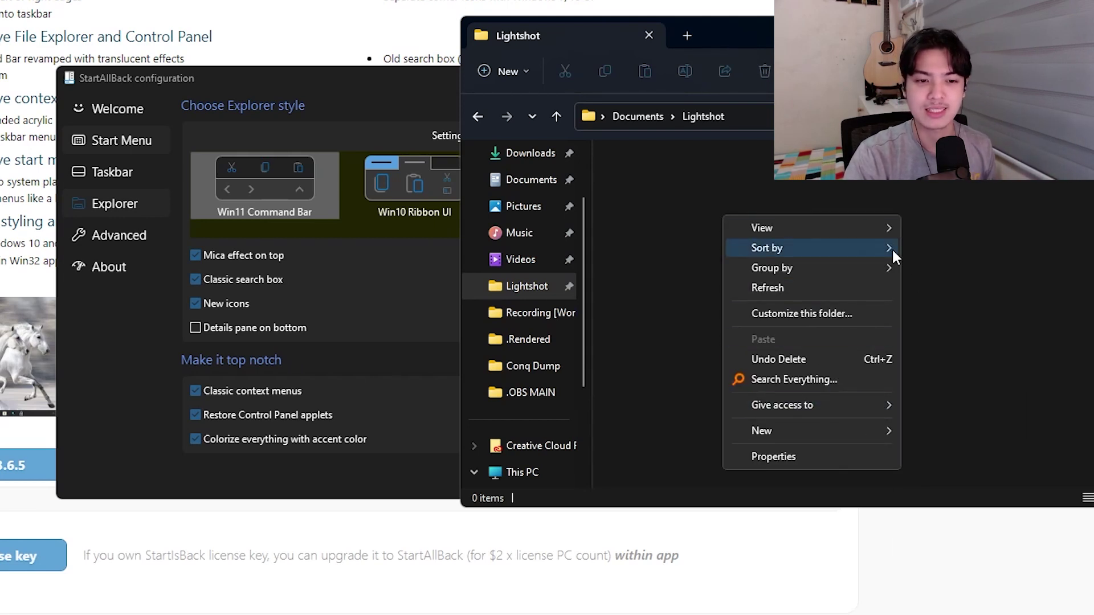
left_click(965, 246)
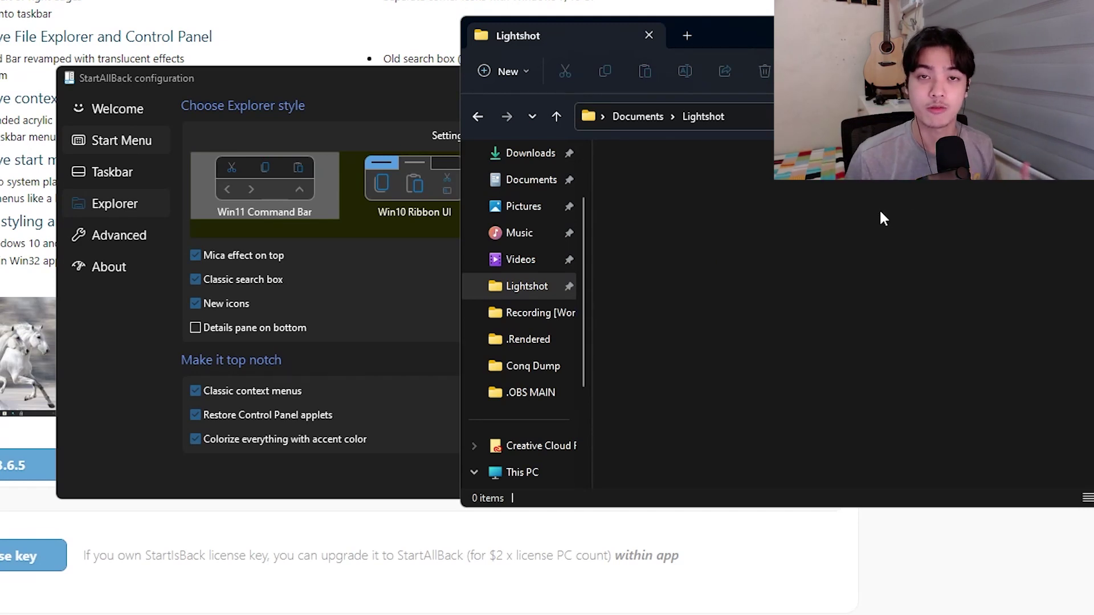
Open Control Panel from StartAllBack's Explorer page and list all items as Small icons
left_click(114, 423)
left_click(276, 415)
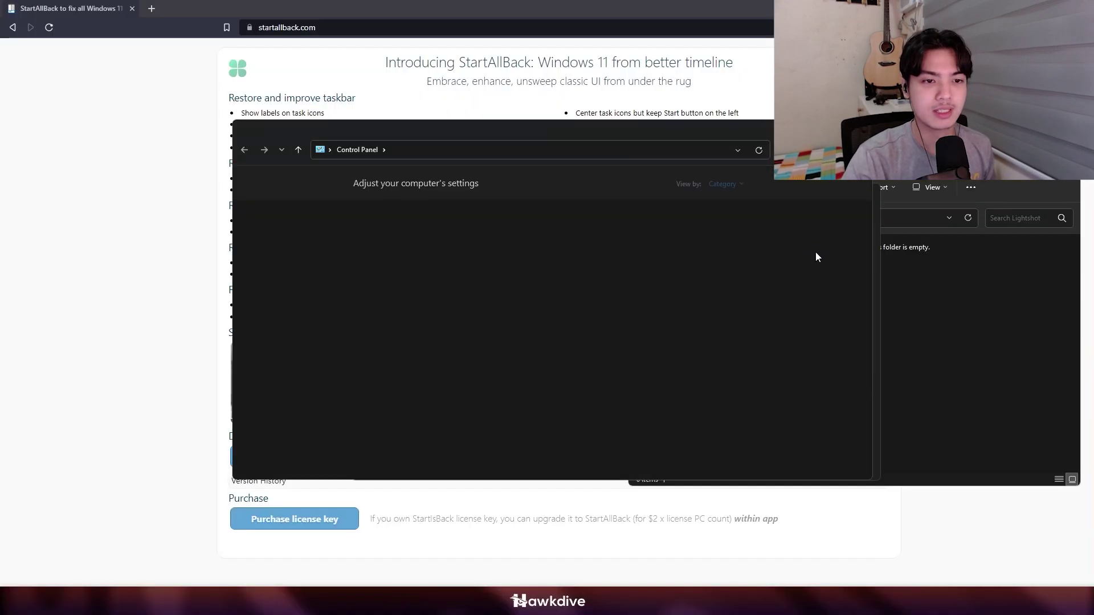
left_click(728, 186)
left_click(764, 232)
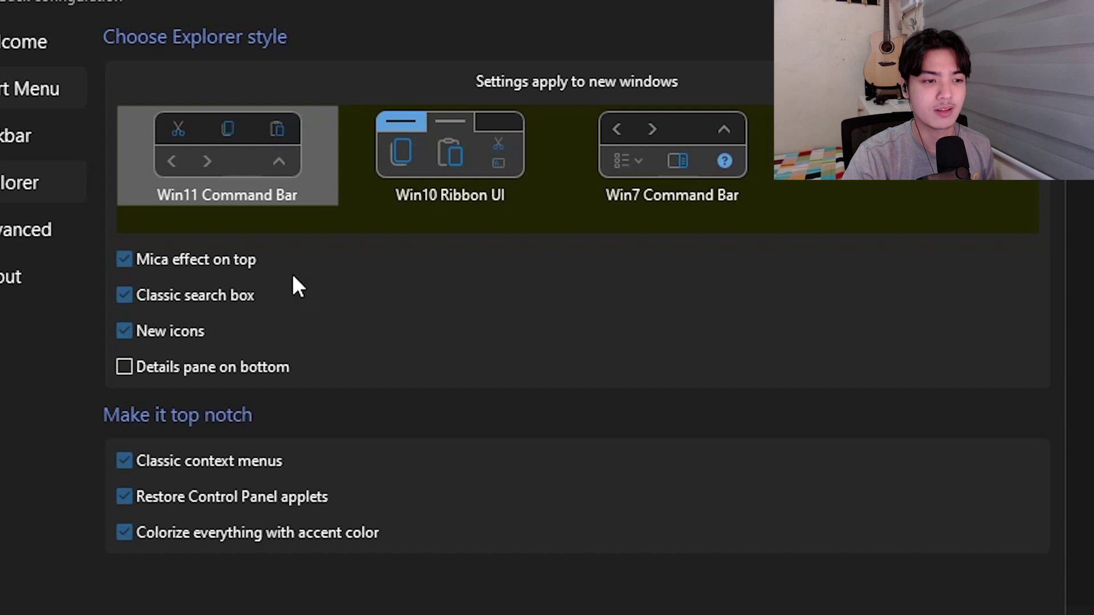
key("super+e")
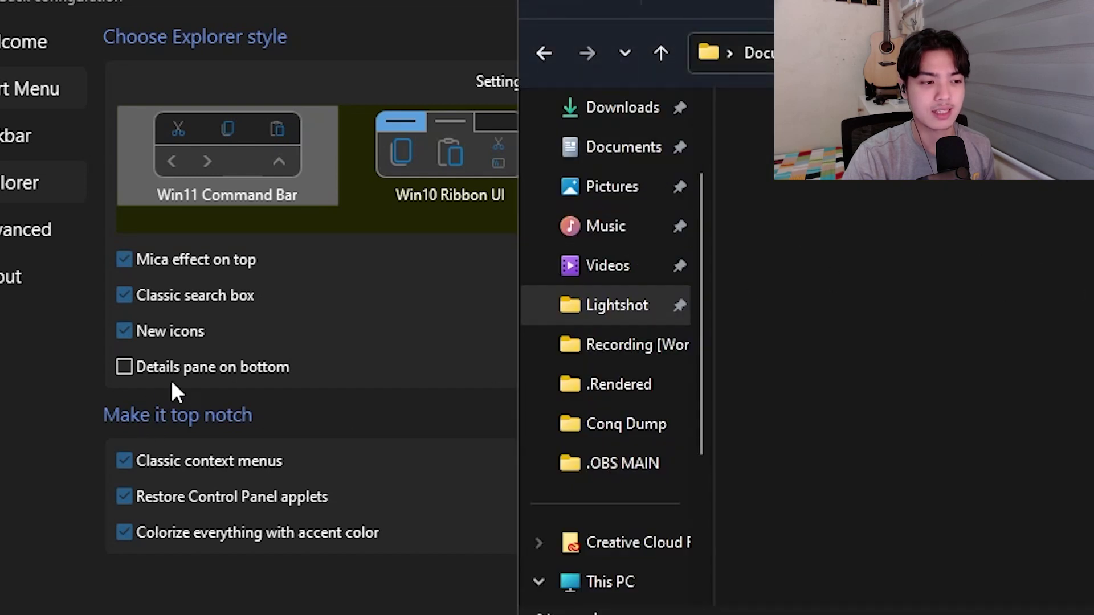
left_click(356, 8)
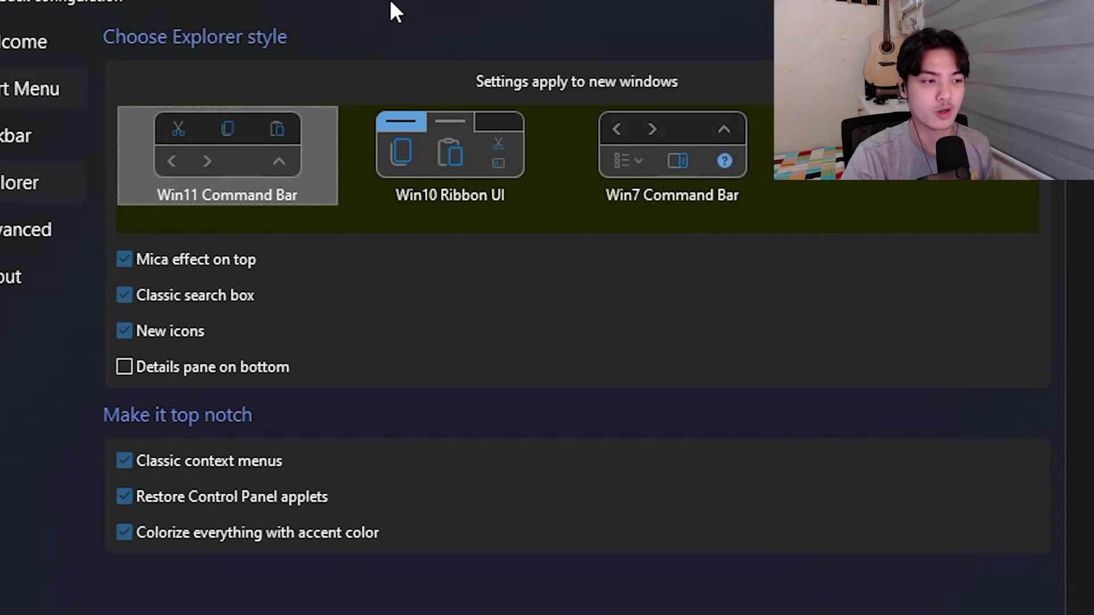
On the Advanced page, clear both the recently opened programs and recently opened items lists
left_click(53, 231)
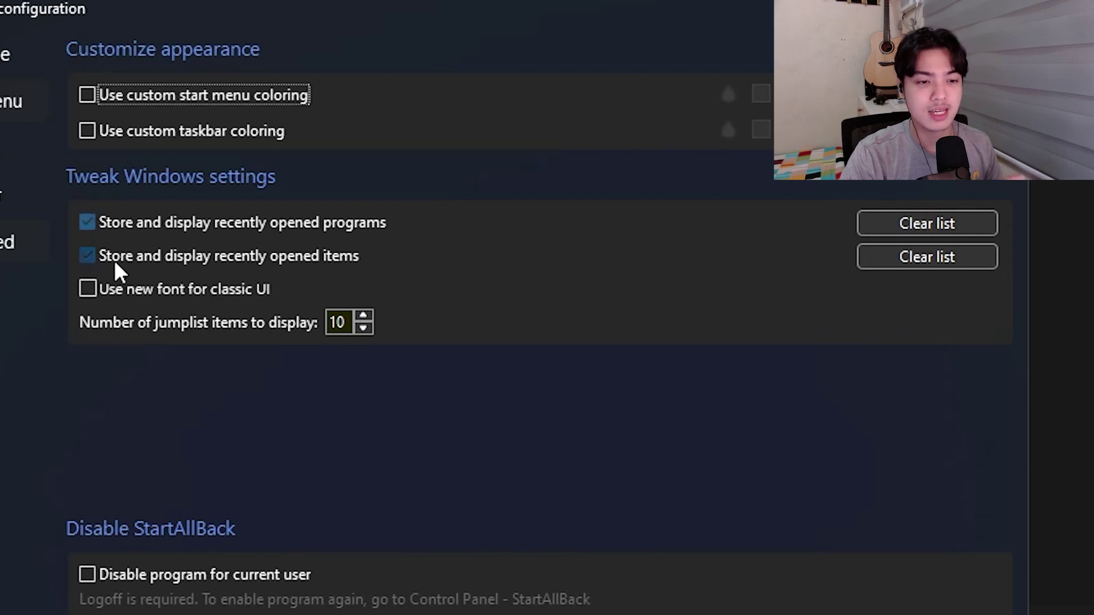
left_click(953, 228)
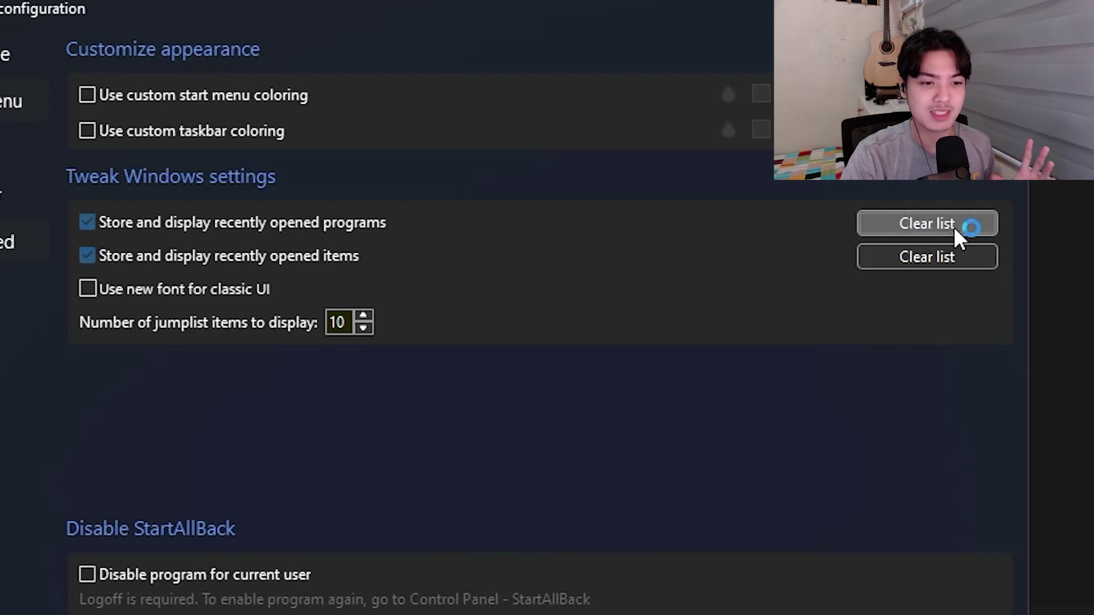
left_click(938, 257)
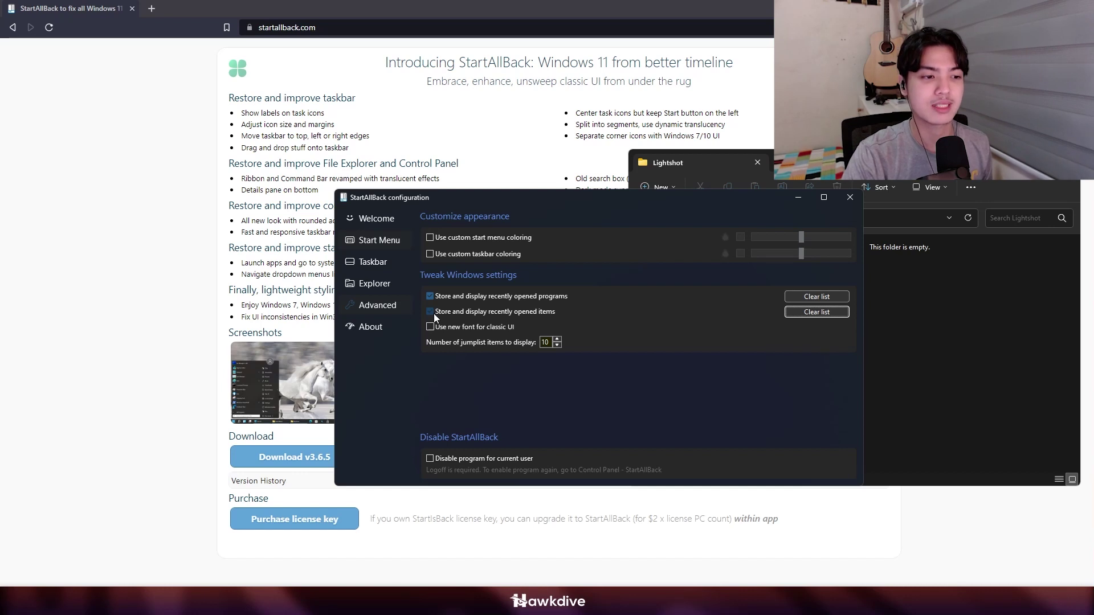
Preview the Start menu, then bring the startallback.com browser window to the front
key("super")
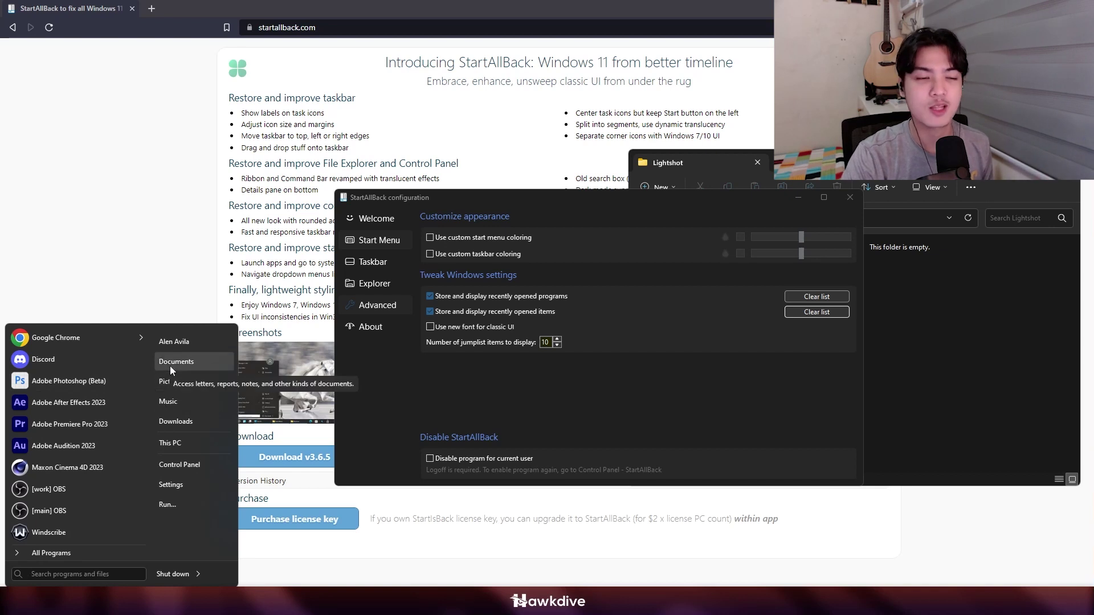
left_click(569, 391)
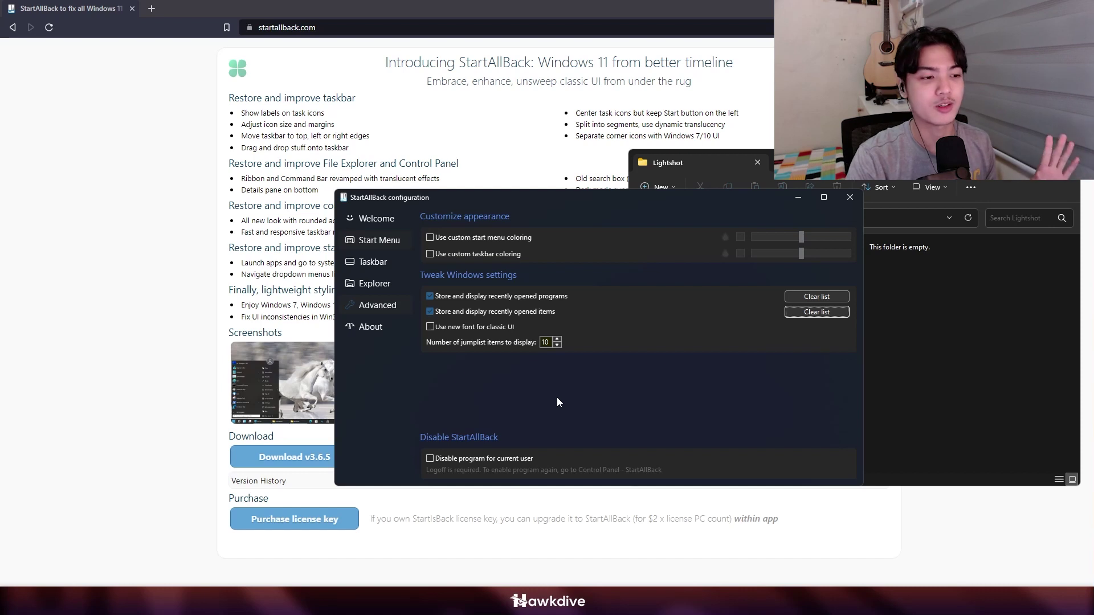
left_click(392, 214)
left_click(693, 5)
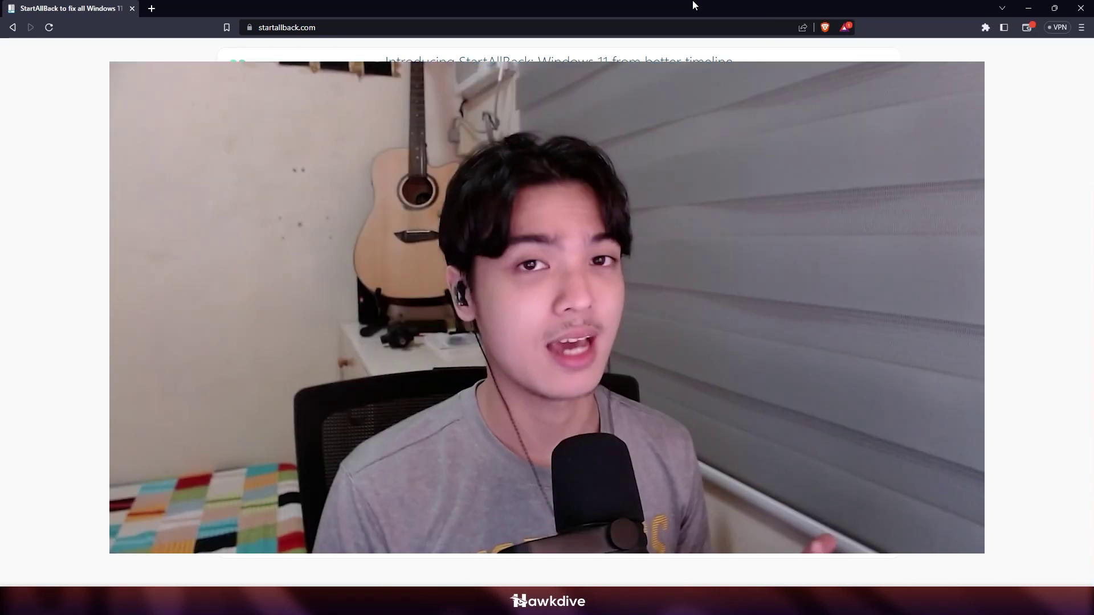
key("super")
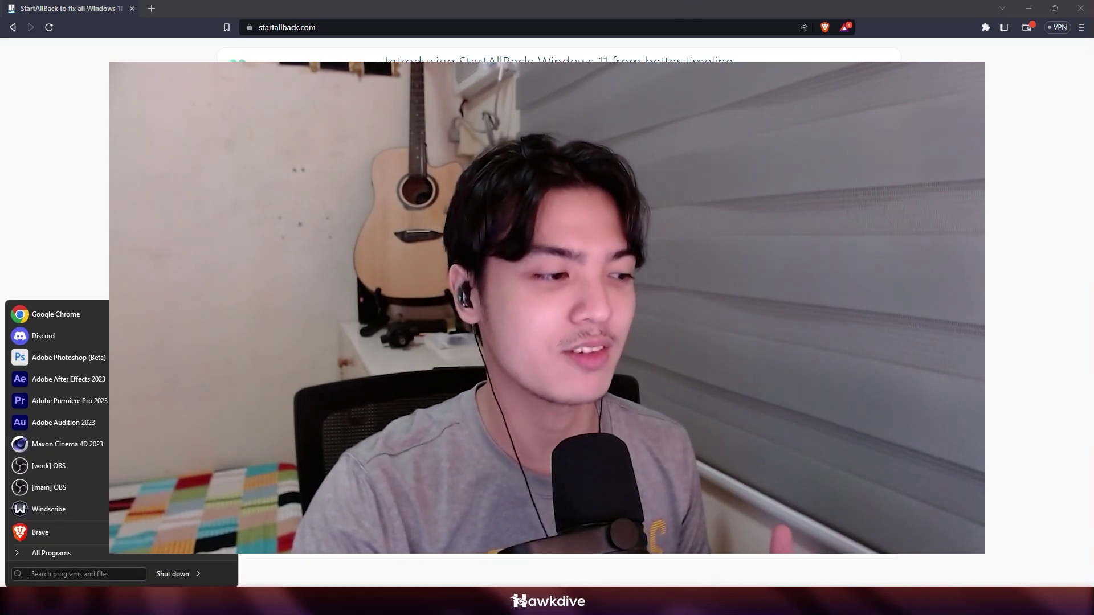
key("super")
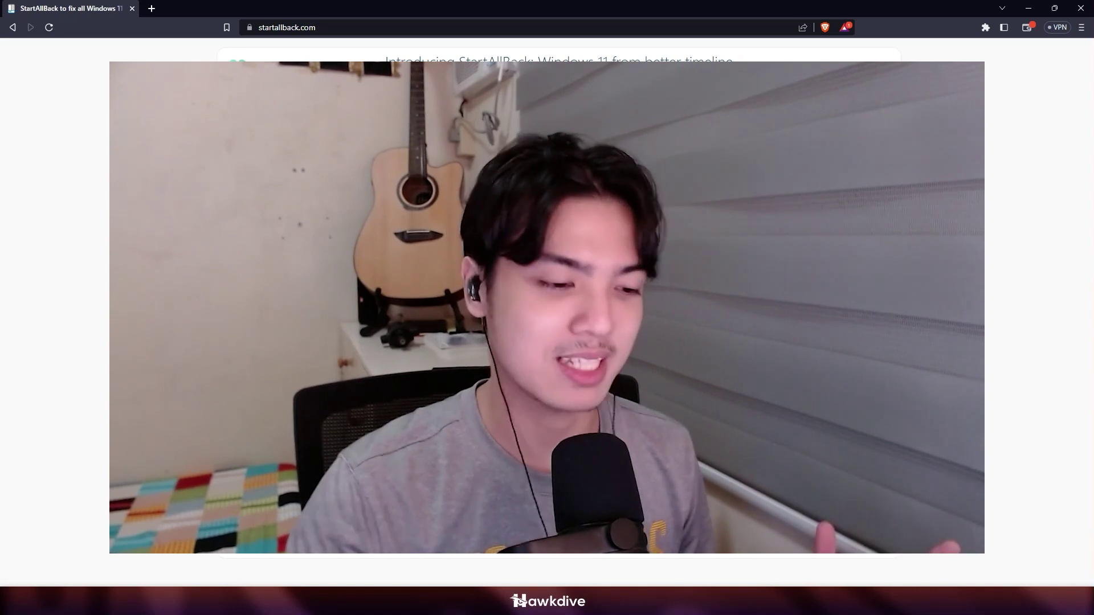